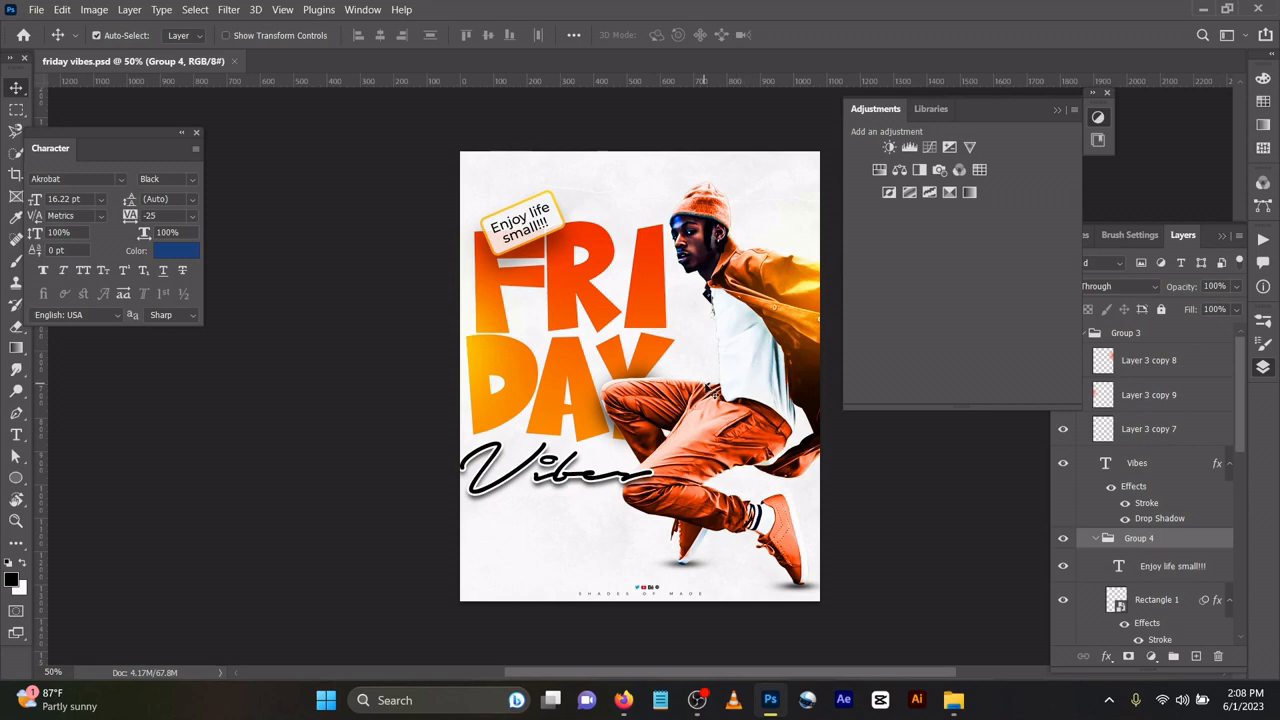
# Collapse the Adjustments panel, then select and copy the white textured background layer.
pyautogui.scroll(1, 723, 391)
pyautogui.scroll(2, 727, 394)
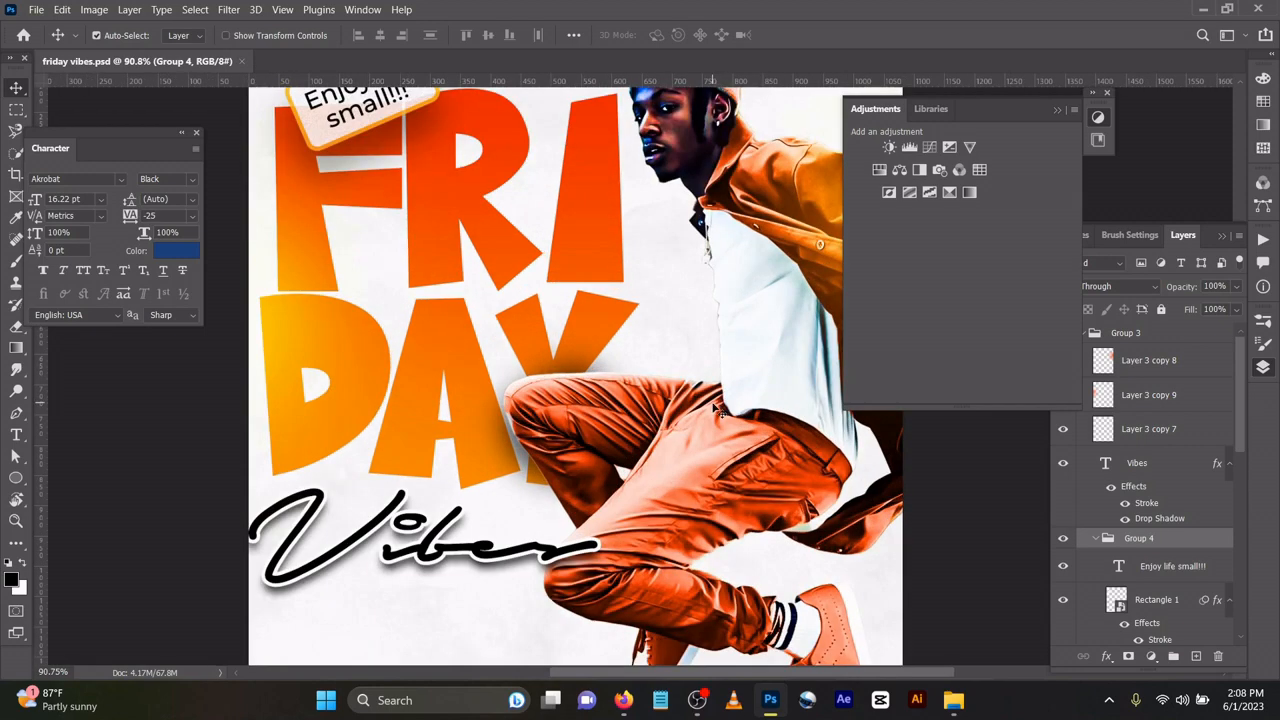
pyautogui.scroll(-1, 714, 410)
pyautogui.scroll(-2, 714, 410)
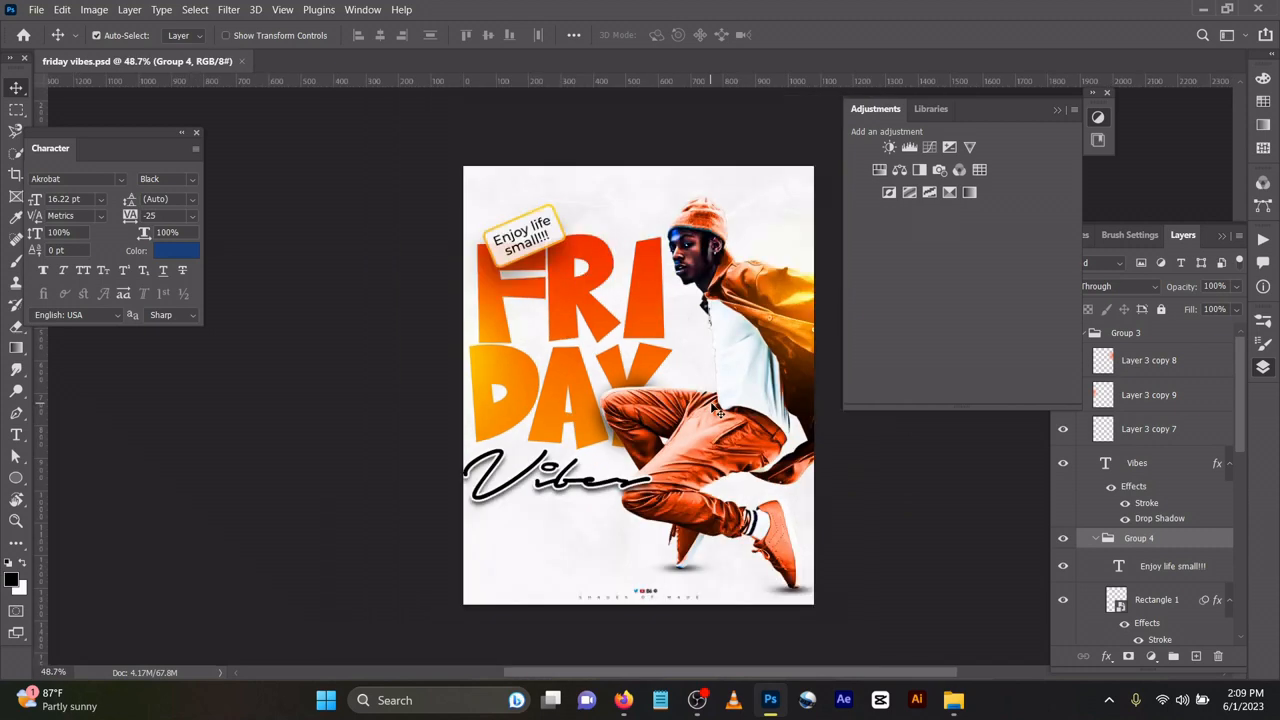
pyautogui.scroll(-1, 716, 410)
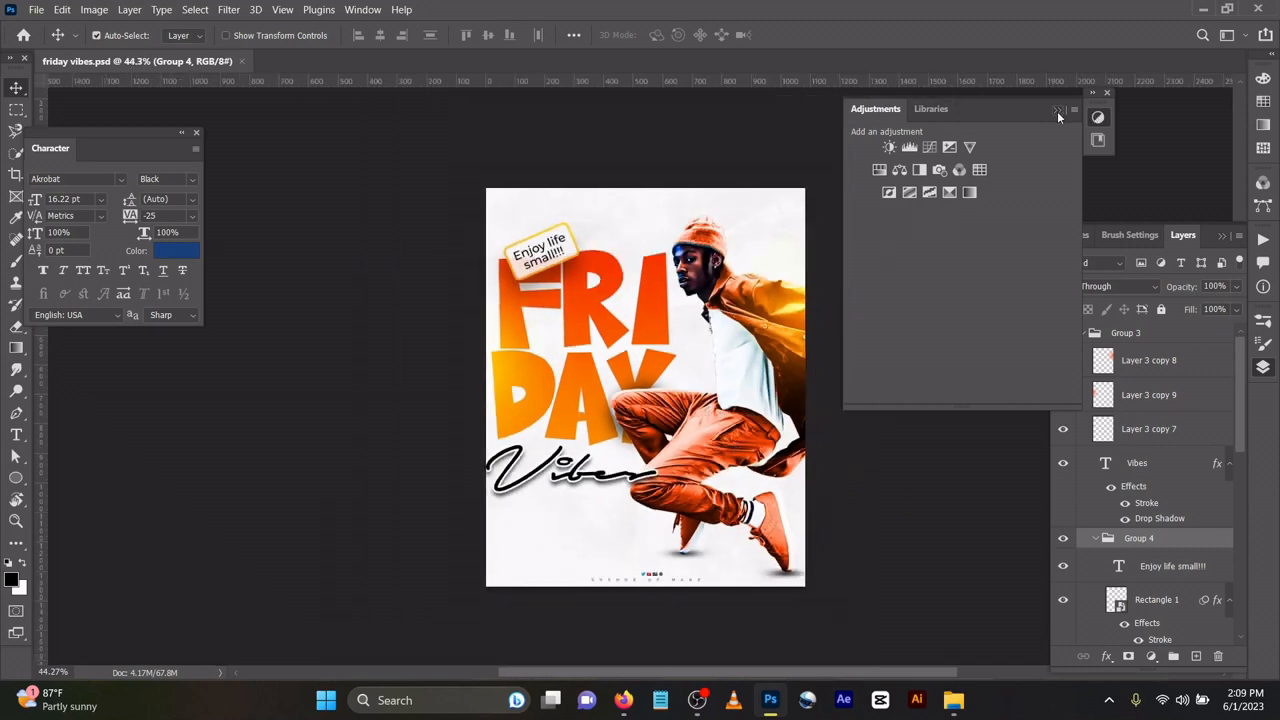
pyautogui.click(1058, 113)
pyautogui.scroll(-6, 1140, 479)
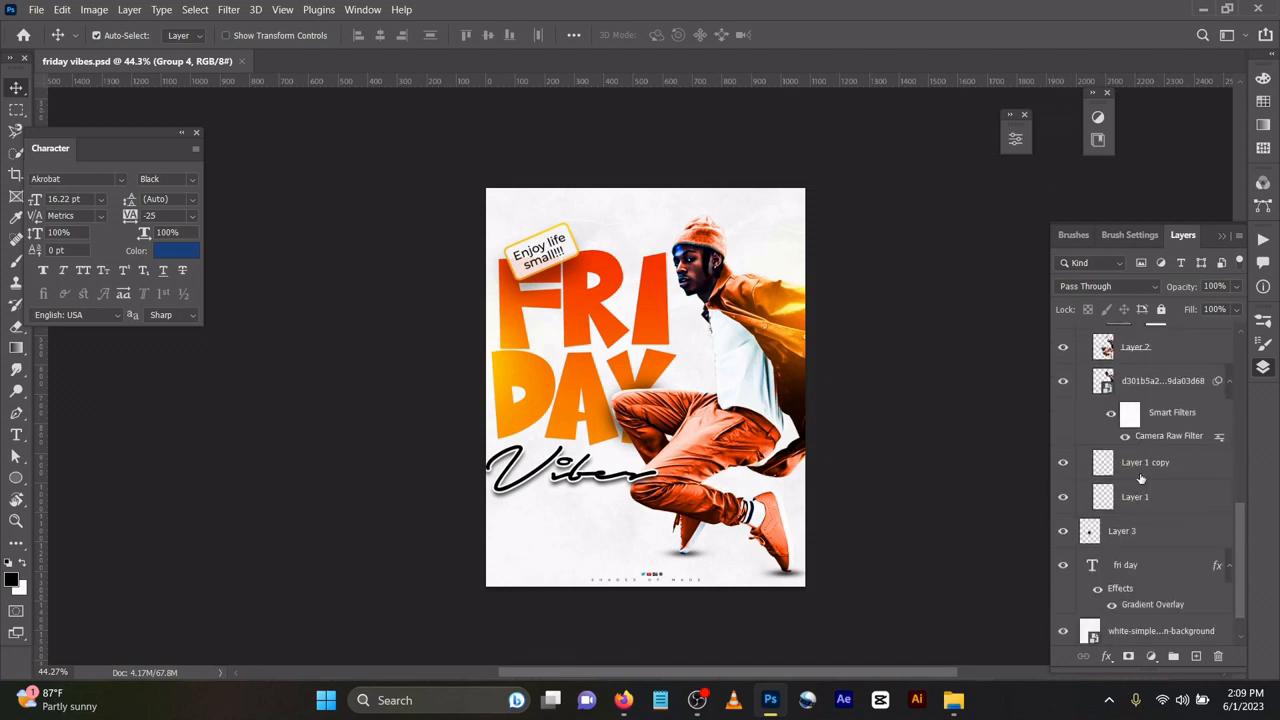
pyautogui.scroll(-2, 1140, 479)
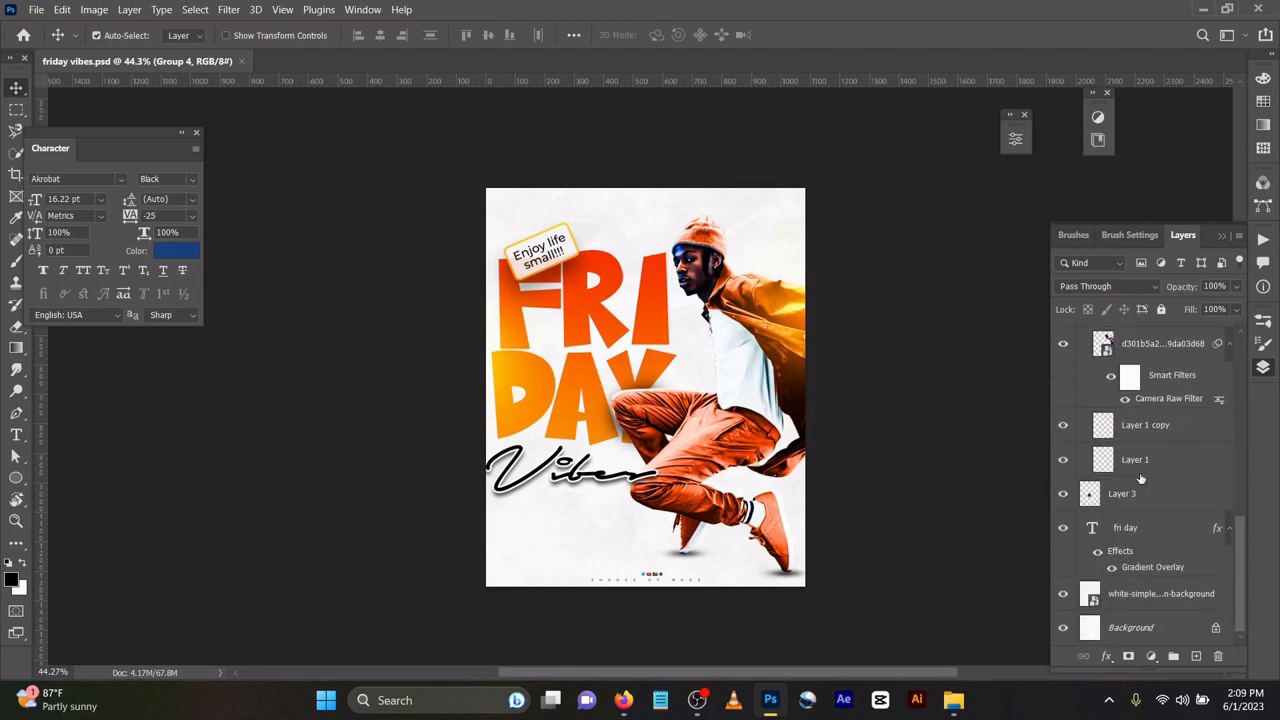
pyautogui.click(1171, 598)
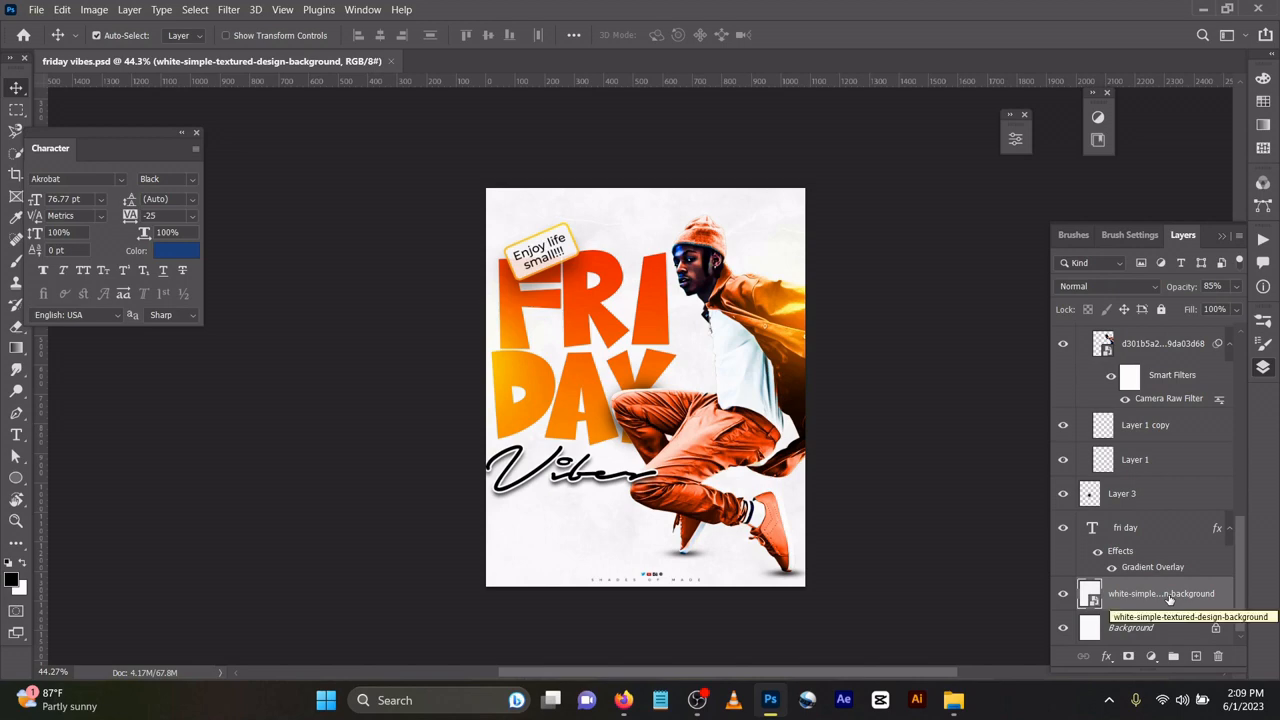
pyautogui.press('ctrl')
# Create a new 1080 x 1350 px document and paste the textured background into it.
pyautogui.hotkey('ctrl', 'n')
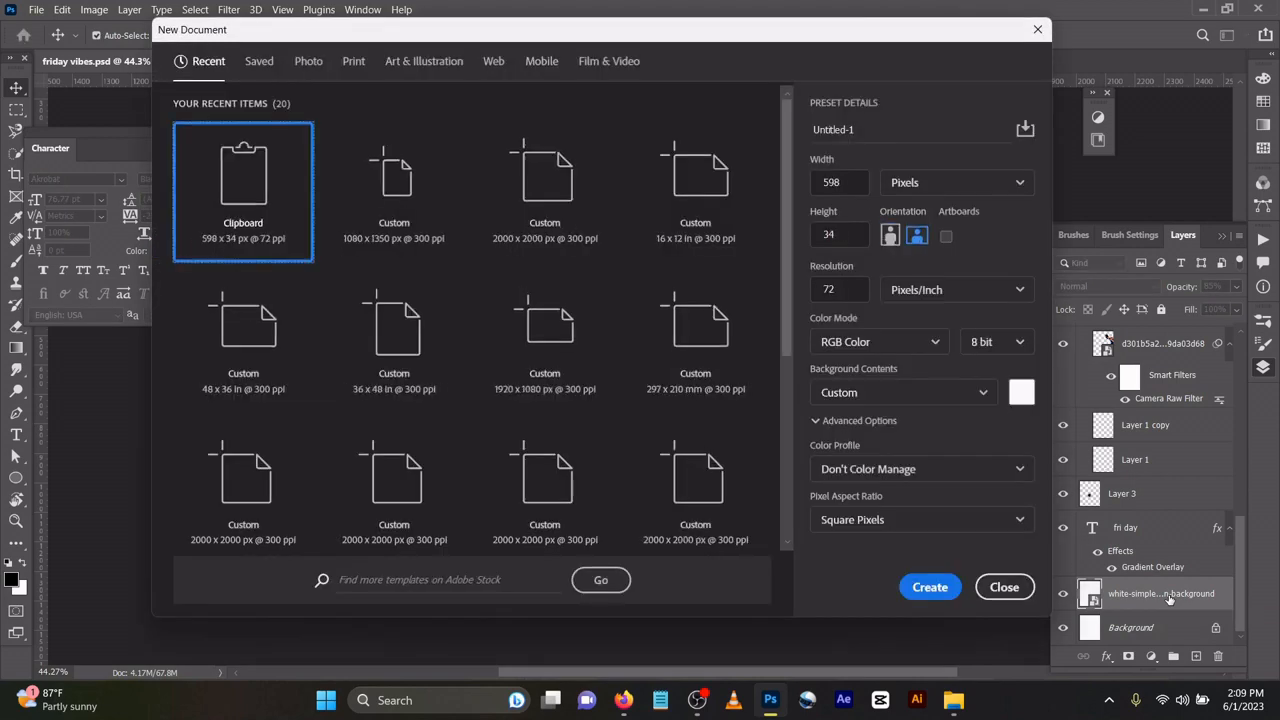
pyautogui.click(372, 165)
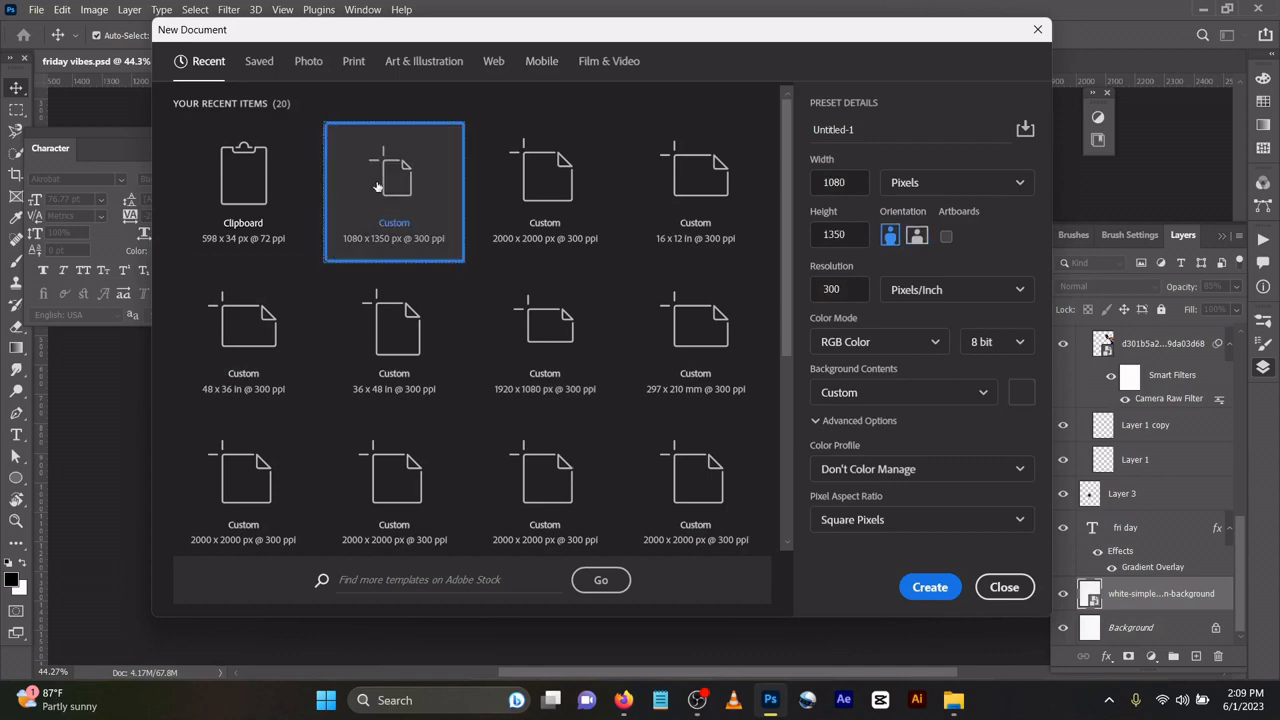
pyautogui.click(930, 587)
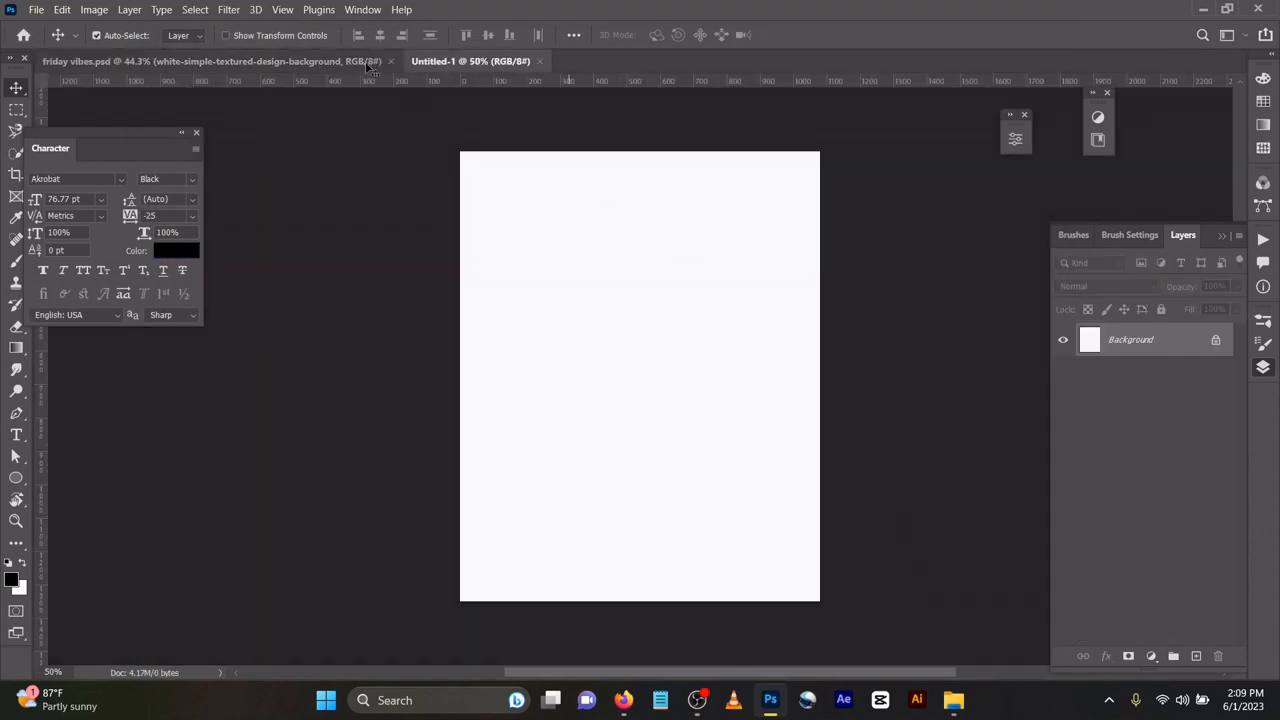
pyautogui.click(368, 64)
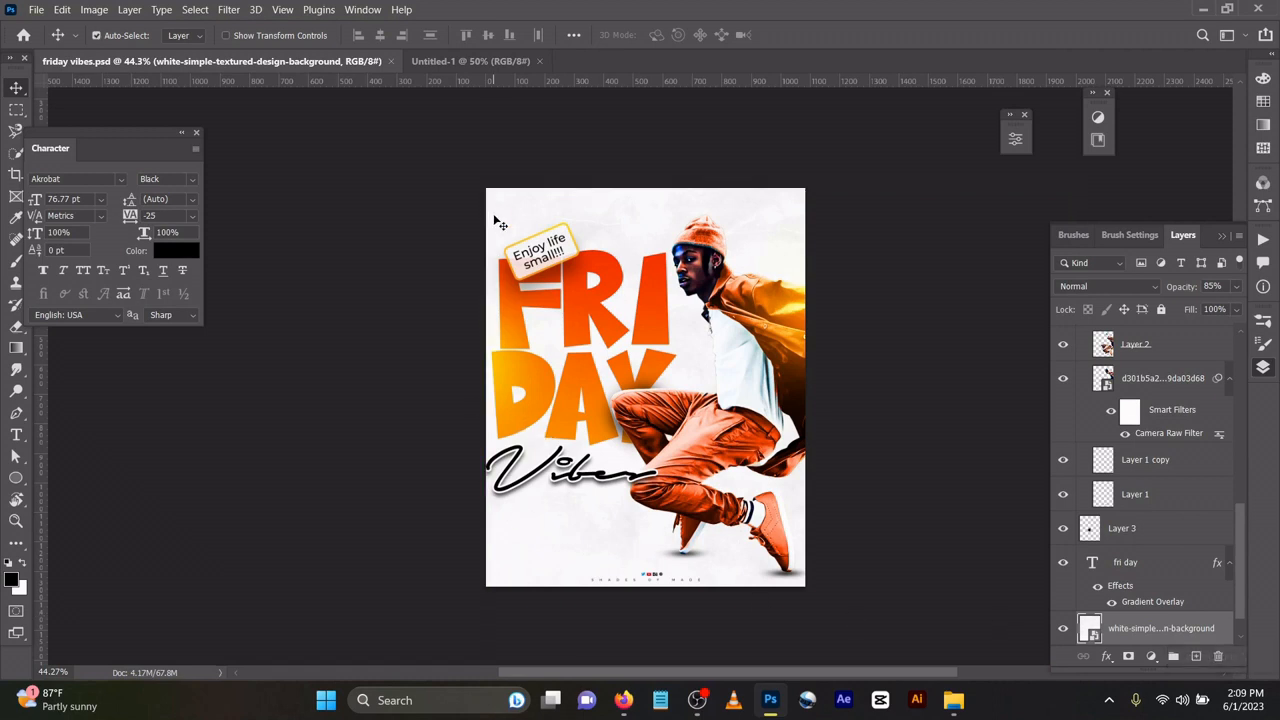
pyautogui.click(470, 67)
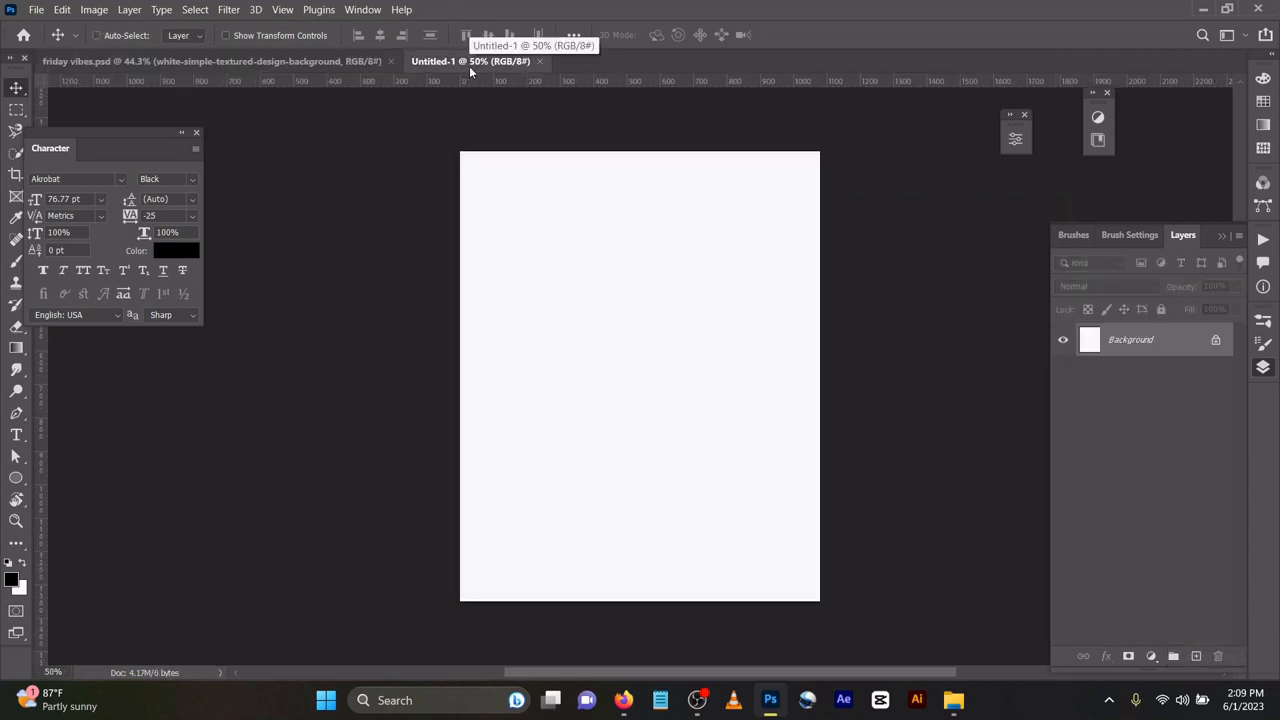
pyautogui.hotkey('ctrl', 'v')
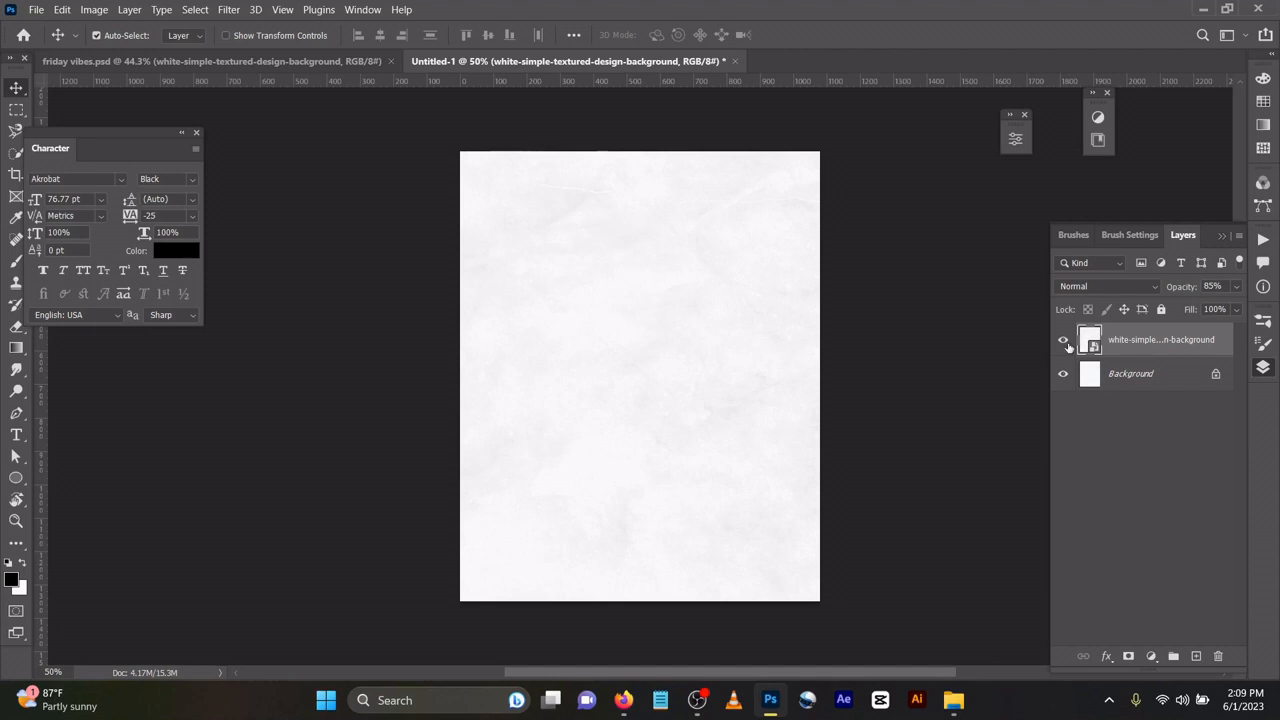
# Check the pasted layer's visibility and opacity, then select FRI DAY in friday vibes.psd.
pyautogui.click(1064, 341)
pyautogui.click(1064, 341)
pyautogui.click(1193, 290)
pyautogui.click(1237, 292)
pyautogui.click(312, 68)
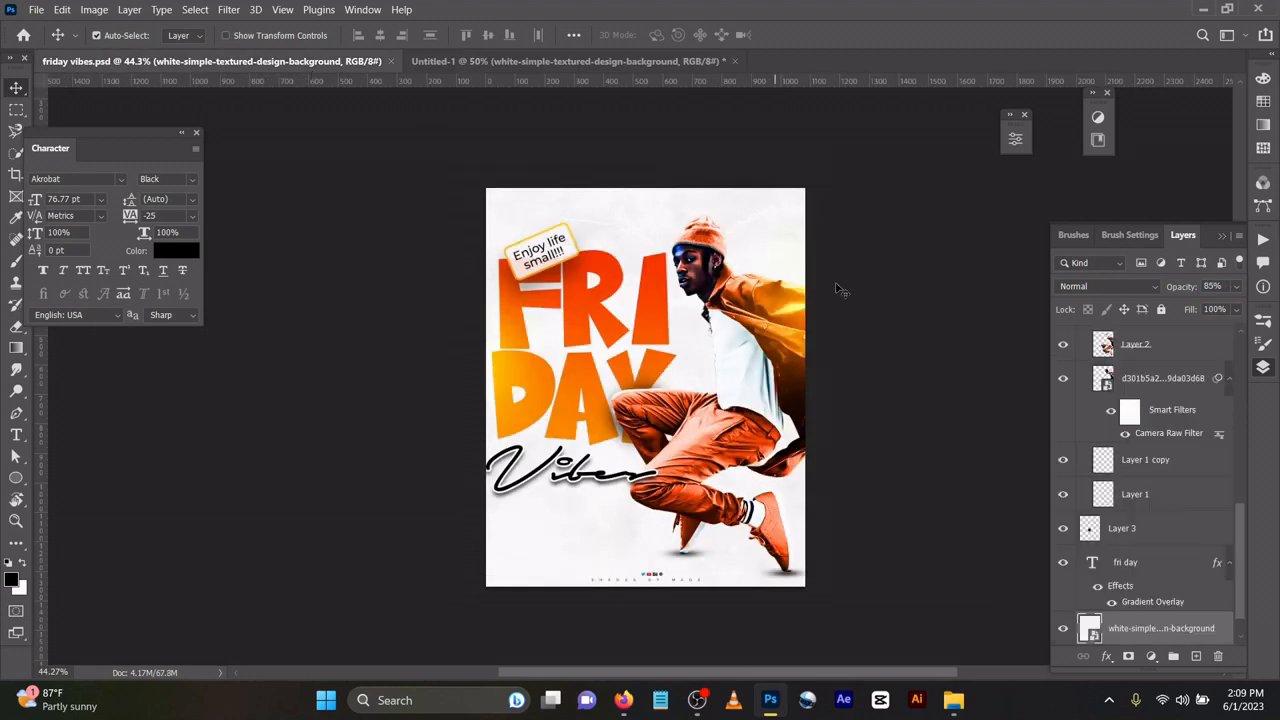
pyautogui.click(660, 300)
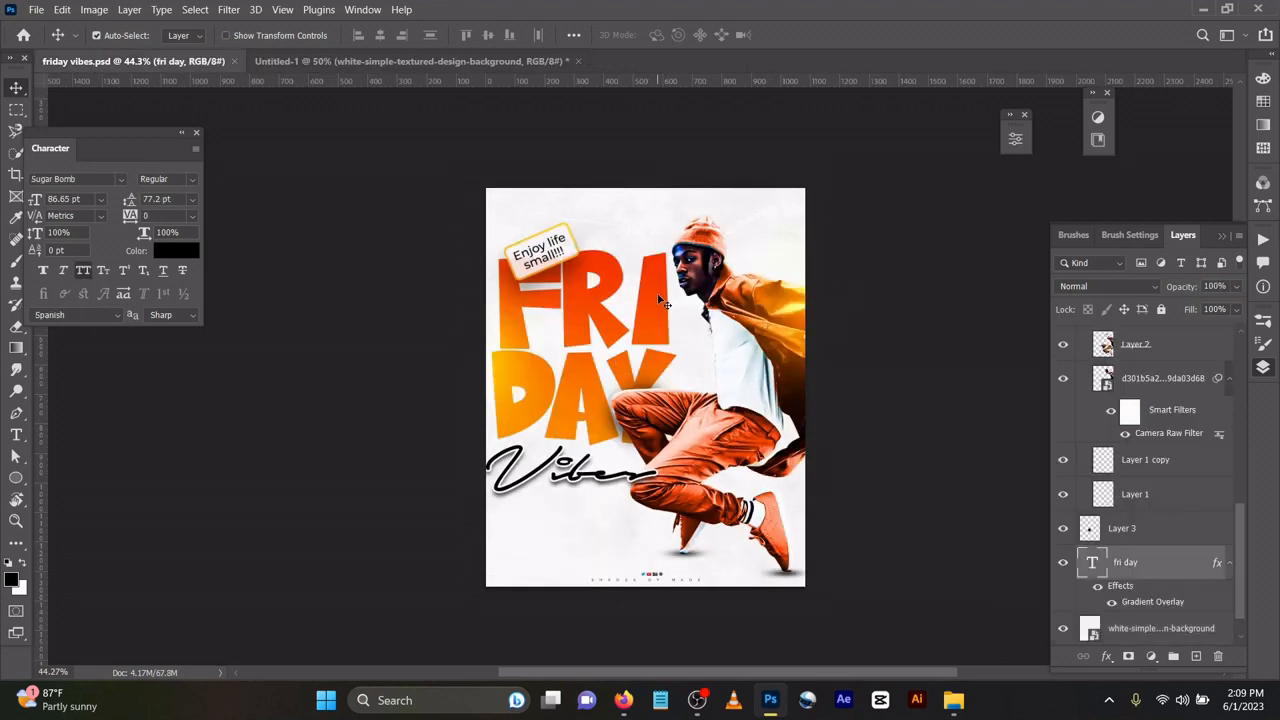
# Enter and exit text editing on the FRI DAY layer, returning to the Move tool.
pyautogui.doubleClick(1092, 563)
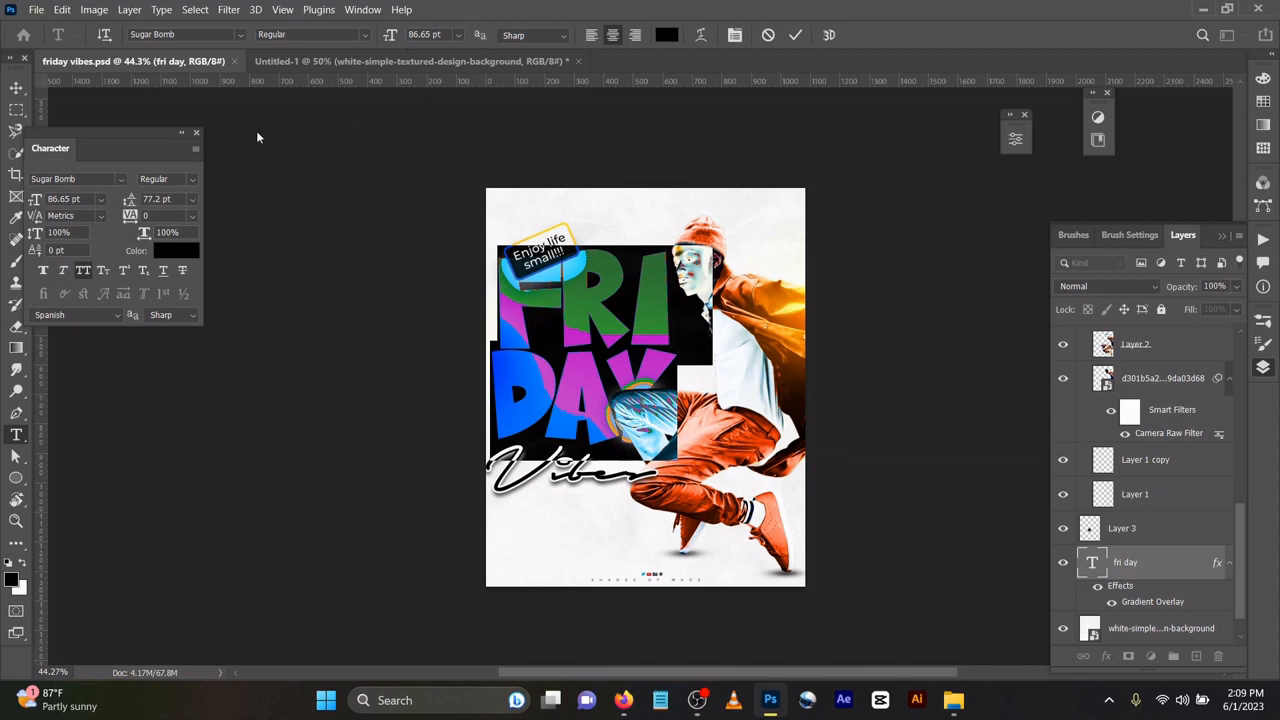
pyautogui.click(793, 36)
pyautogui.press('v')
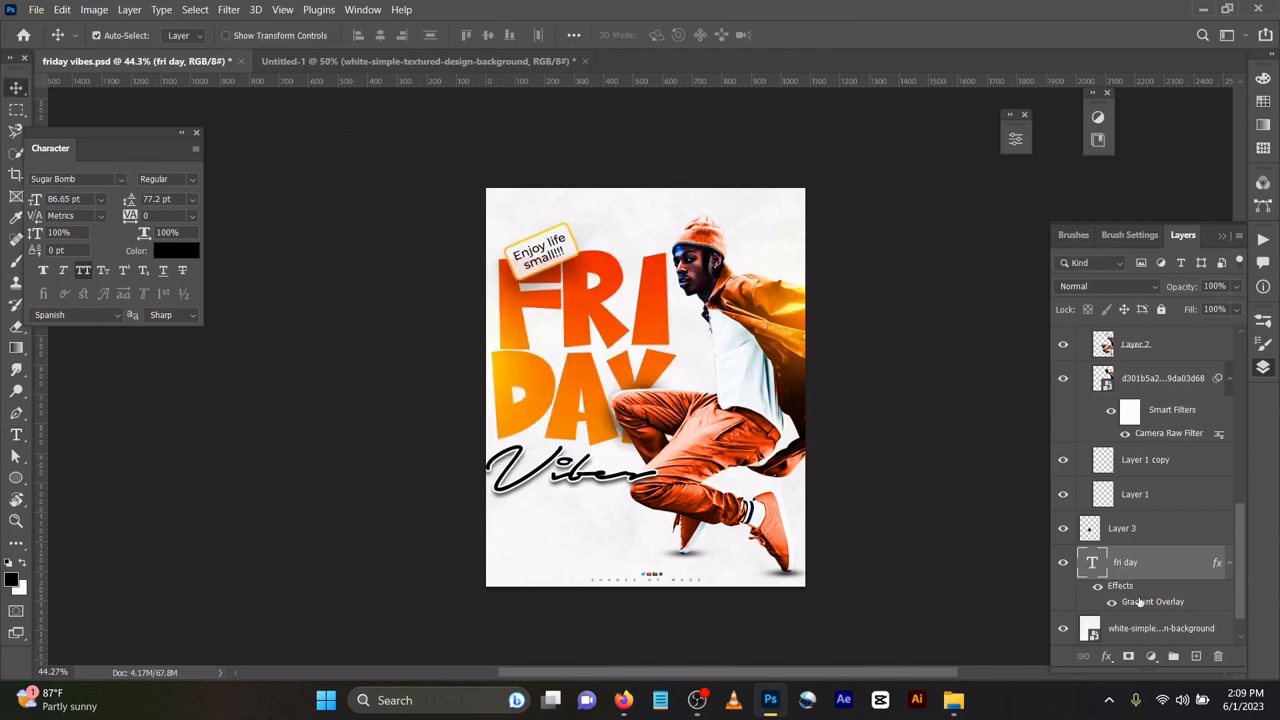
# Set the FRI DAY Gradient Overlay stops to orange #fe8c00 and red-orange #f83600.
pyautogui.doubleClick(1138, 602)
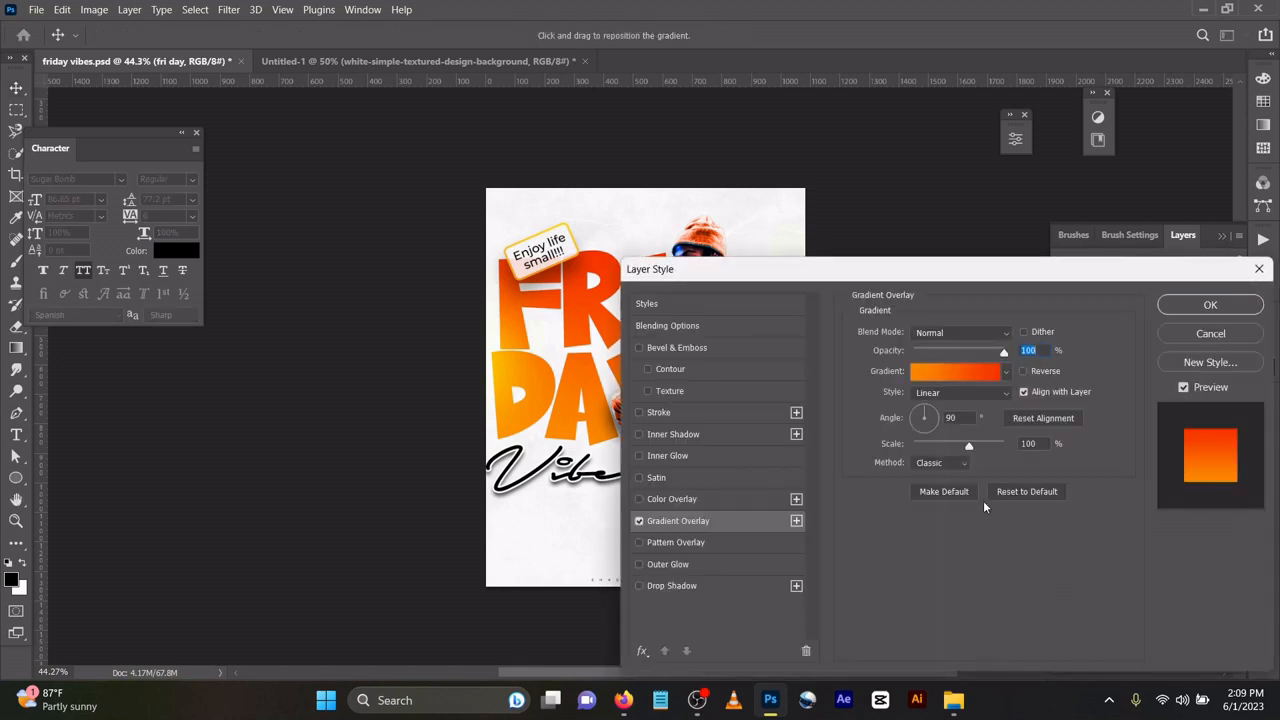
pyautogui.click(958, 371)
pyautogui.scroll(-5, 955, 370)
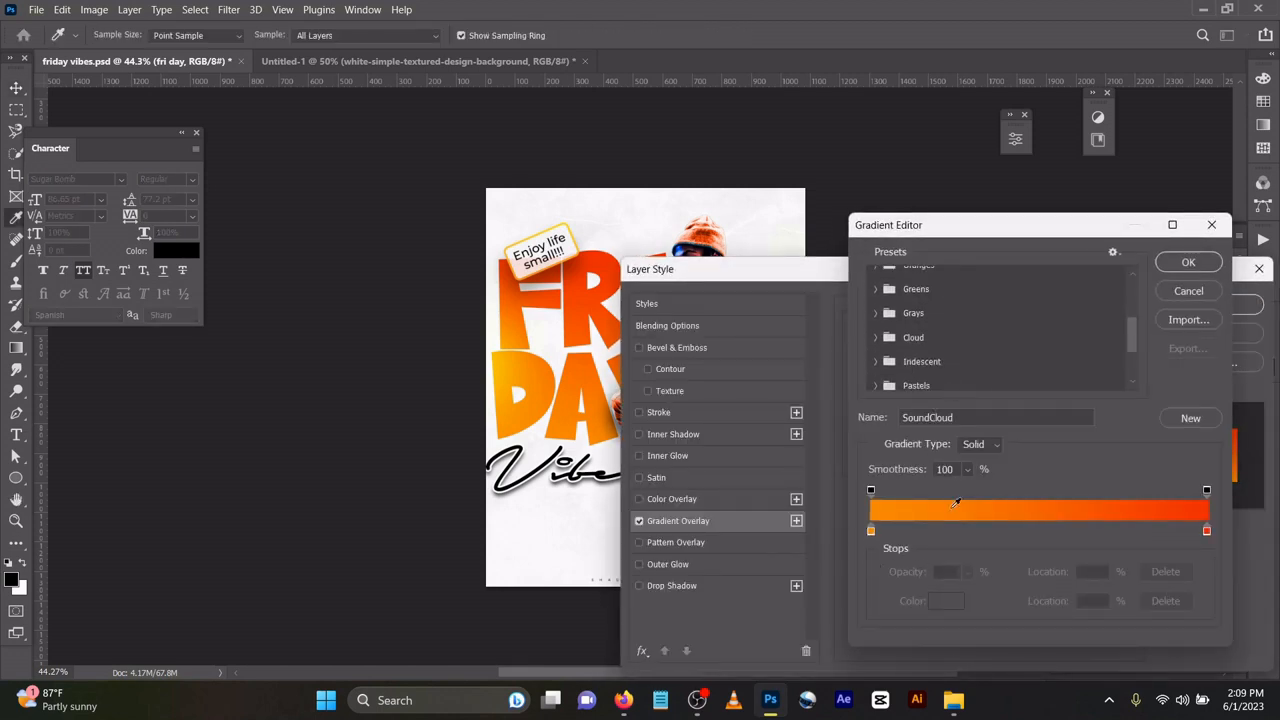
pyautogui.scroll(-5, 955, 503)
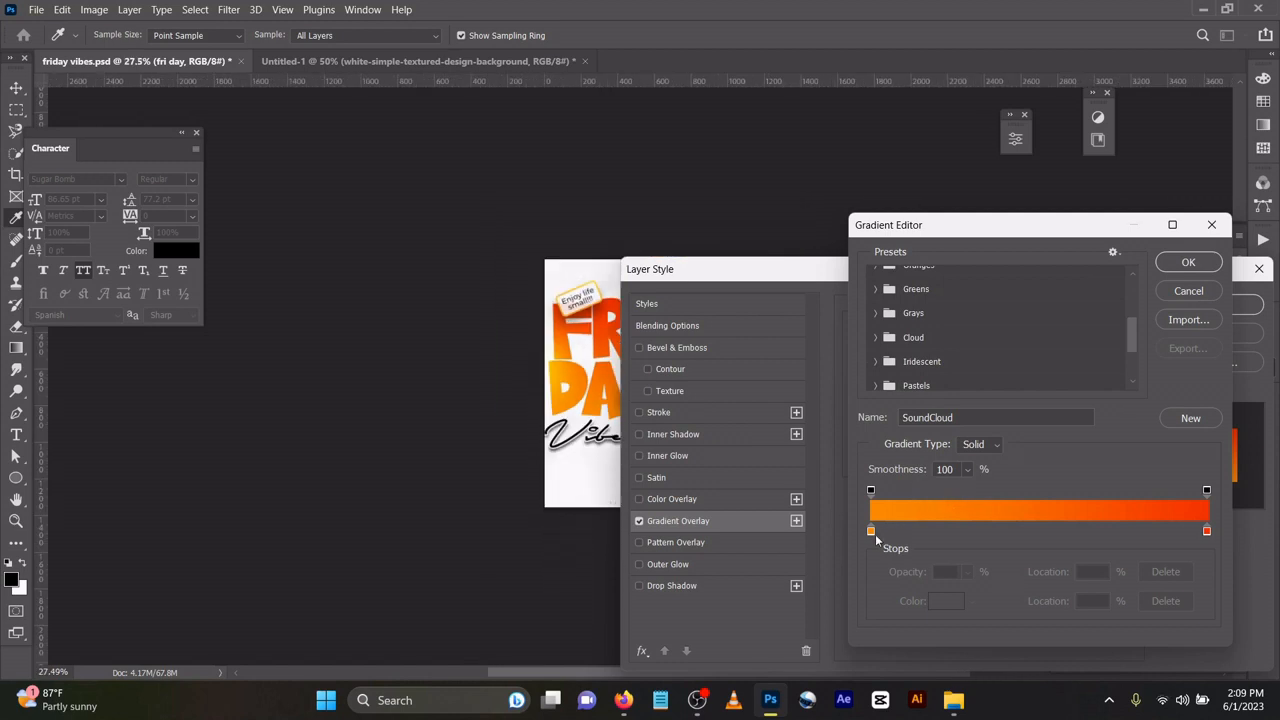
pyautogui.doubleClick(871, 531)
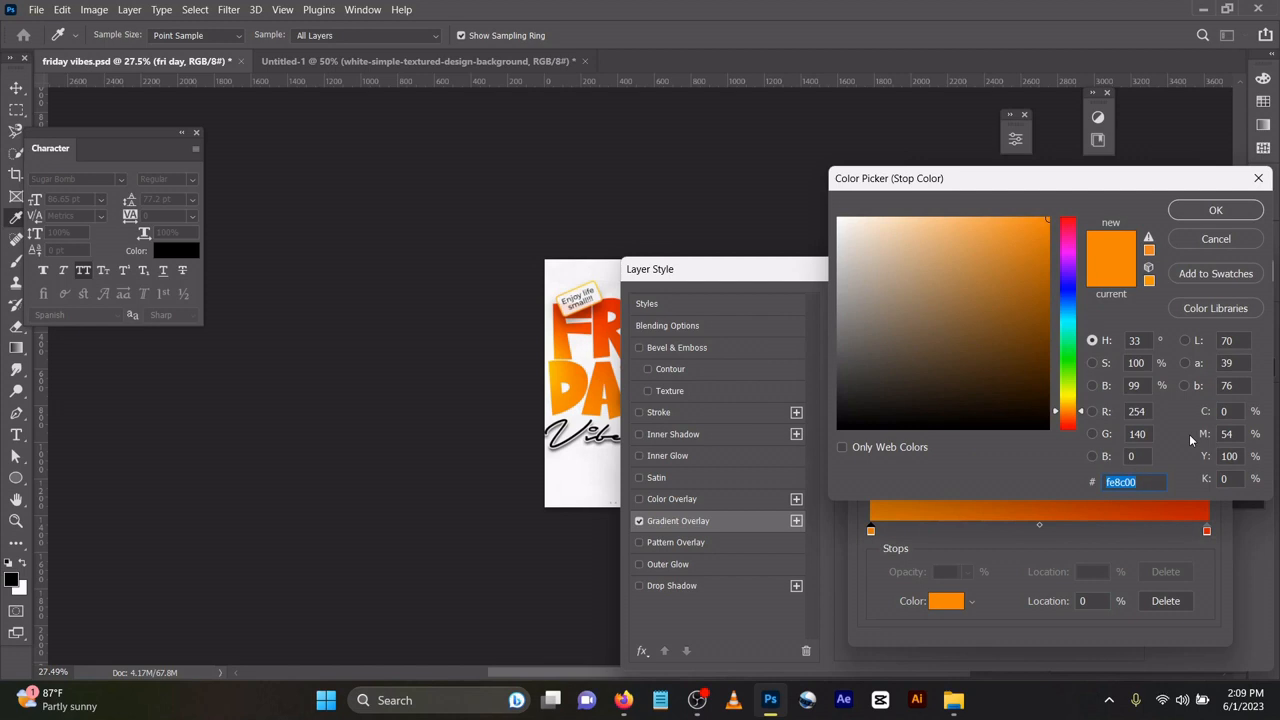
pyautogui.click(1215, 210)
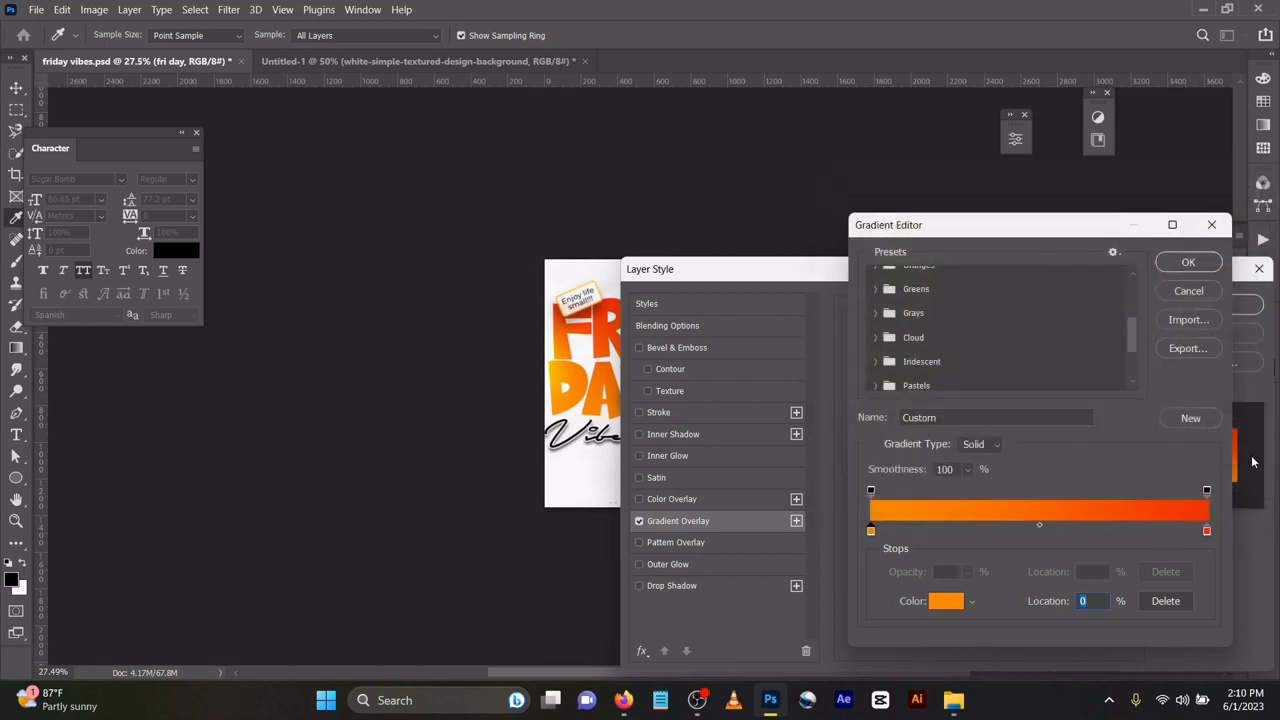
pyautogui.doubleClick(1207, 531)
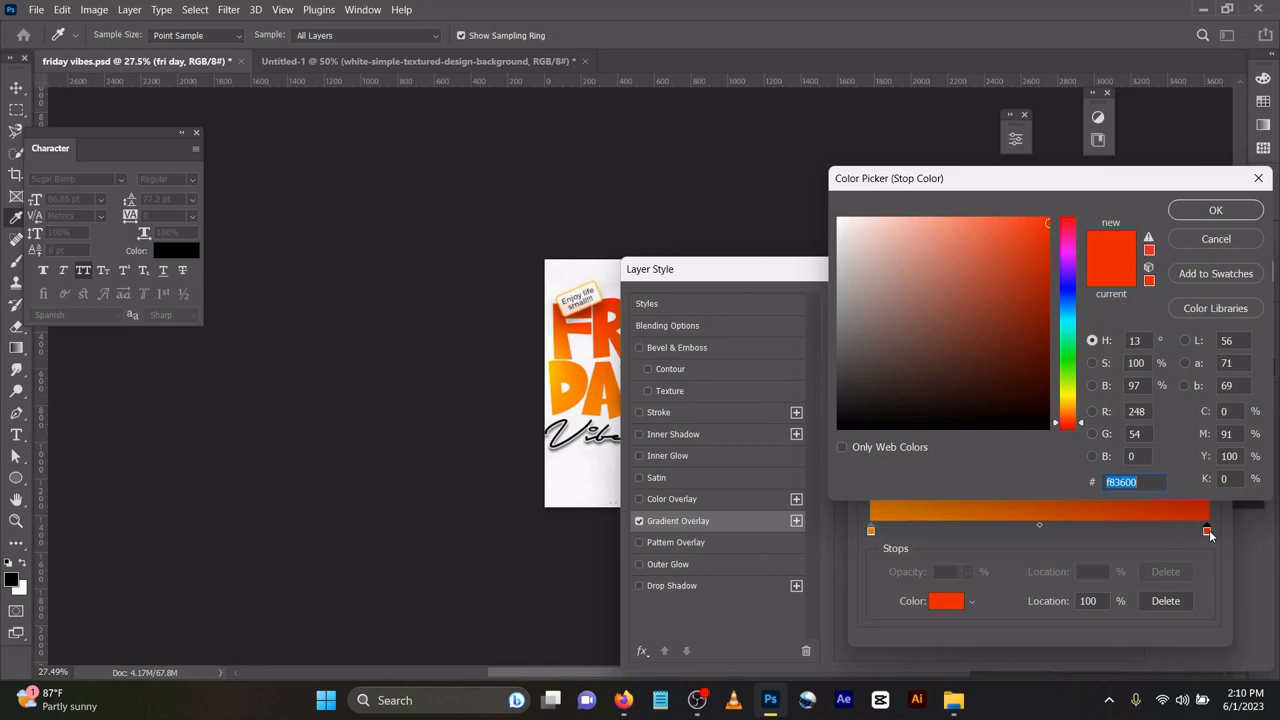
pyautogui.click(1215, 210)
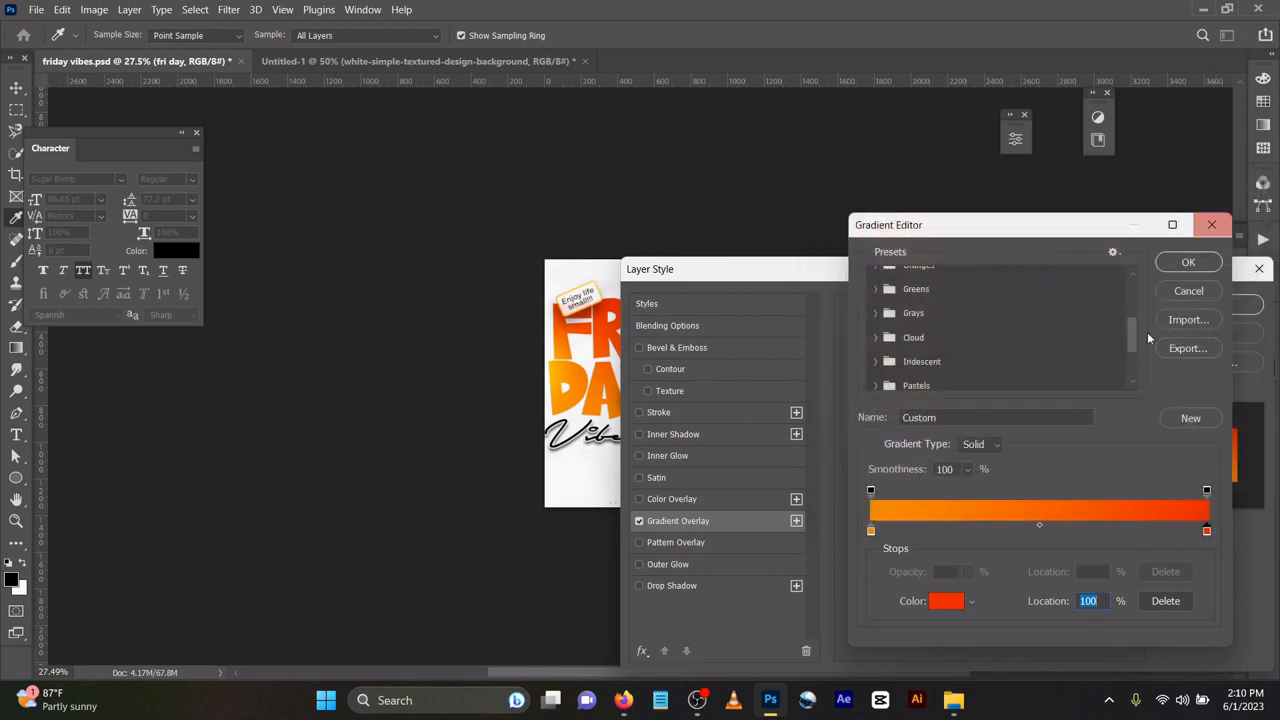
pyautogui.click(1174, 265)
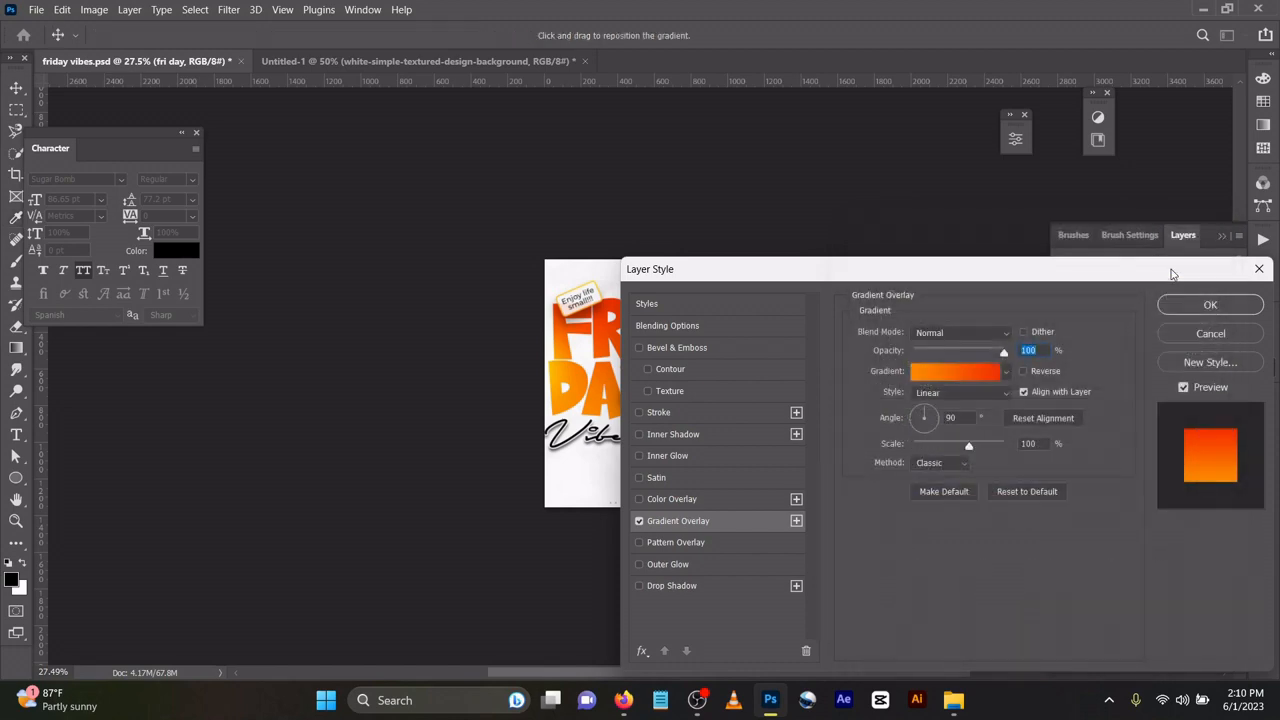
pyautogui.click(1208, 306)
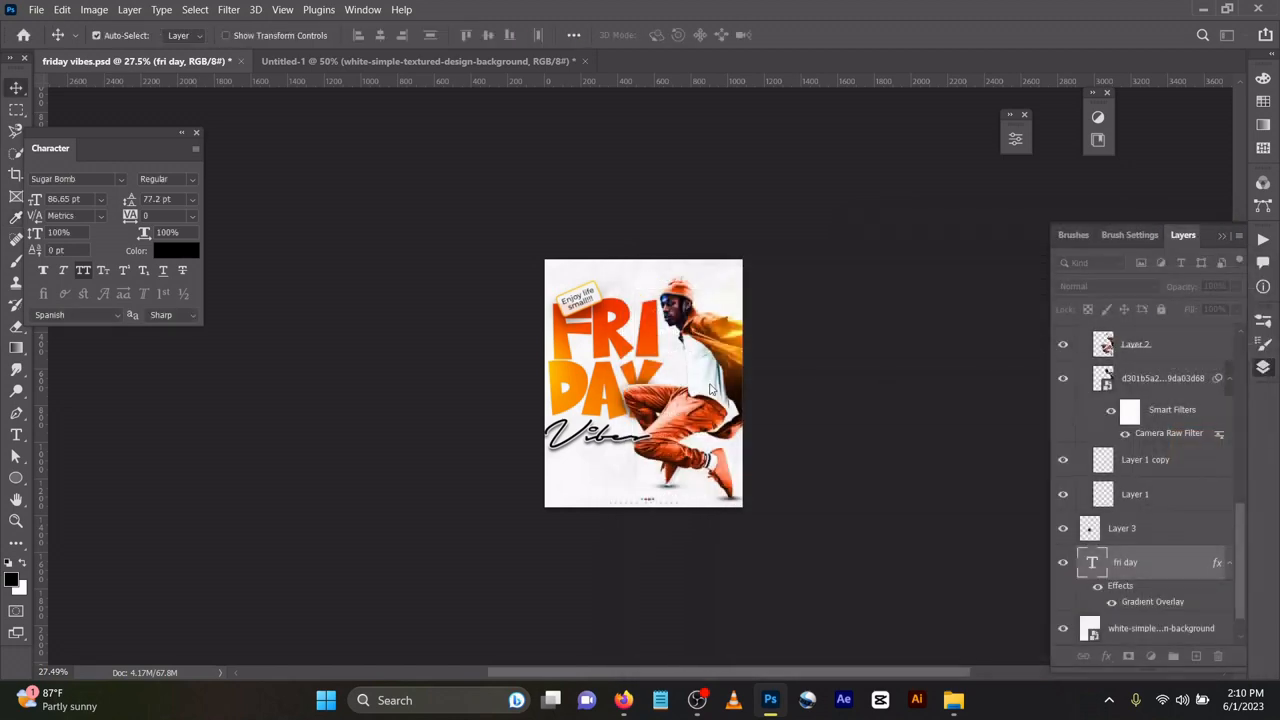
# Select the Vibes script text layer and briefly enter and exit text editing.
pyautogui.scroll(2, 604, 405)
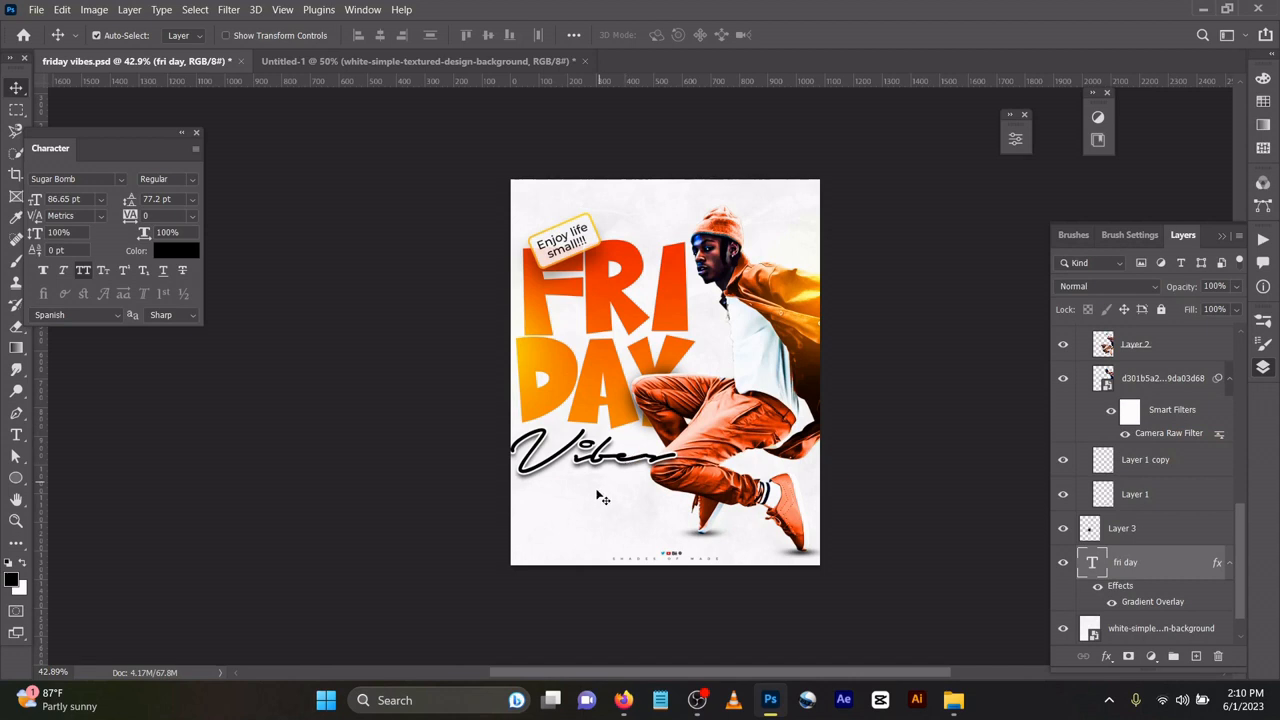
pyautogui.click(609, 469)
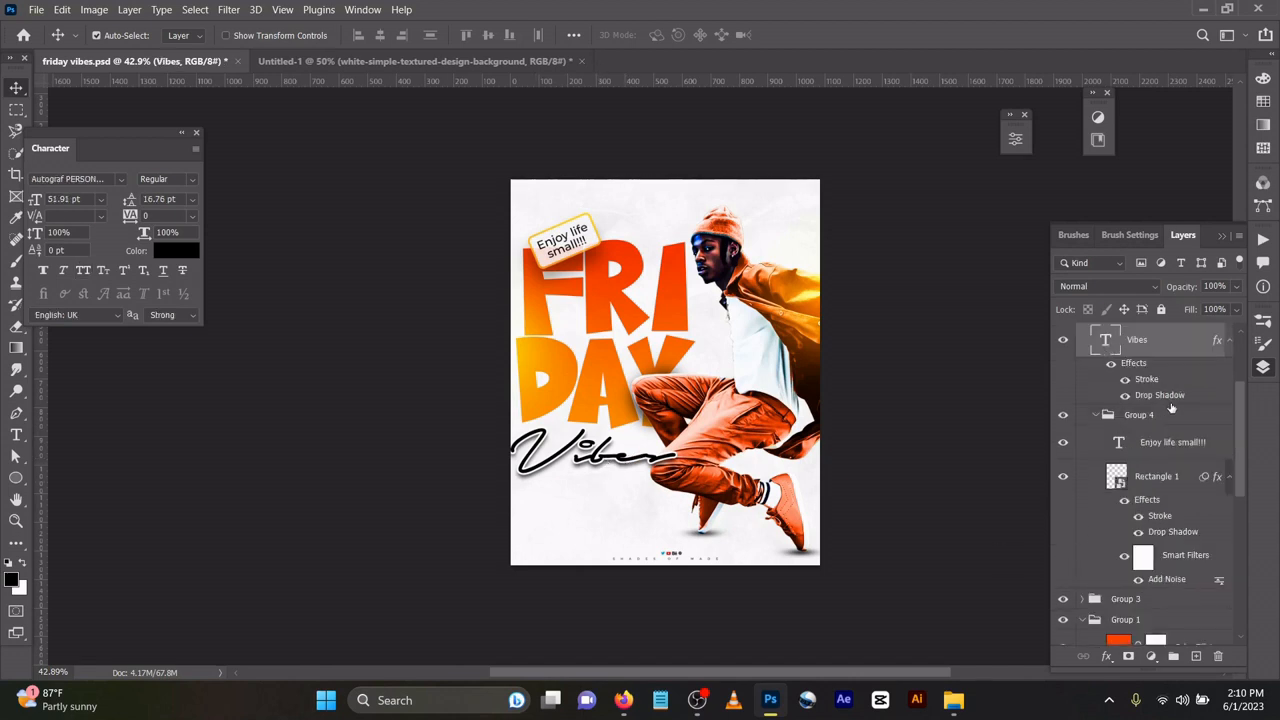
pyautogui.doubleClick(1109, 342)
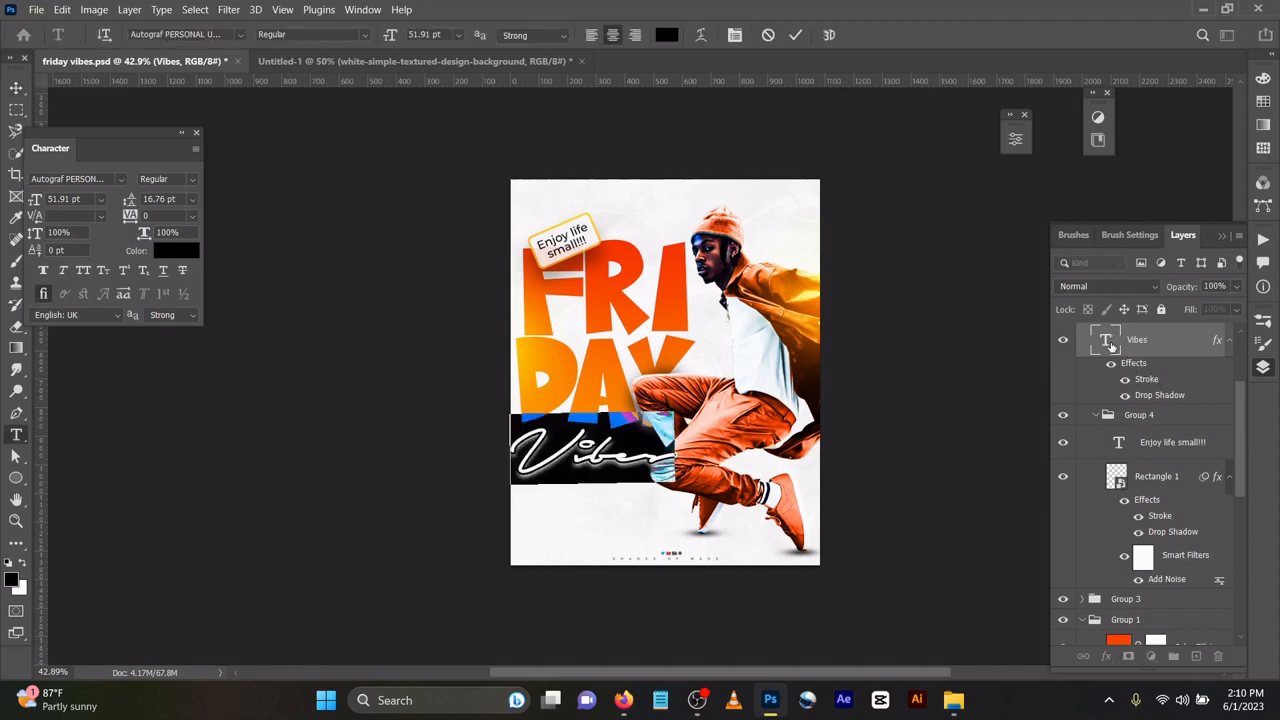
pyautogui.click(795, 35)
pyautogui.press('v')
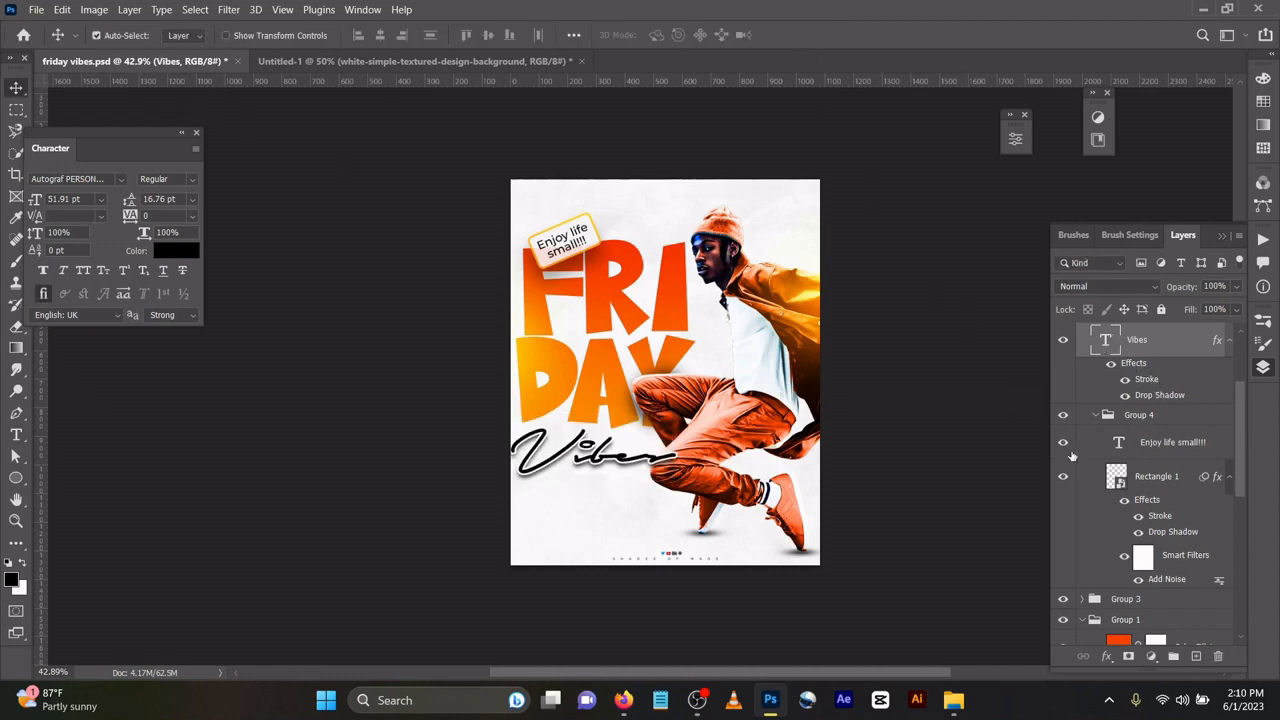
# Review Vibes' 6 px white Stroke and black Drop Shadow (14 px distance, 17 px size).
pyautogui.doubleClick(1147, 380)
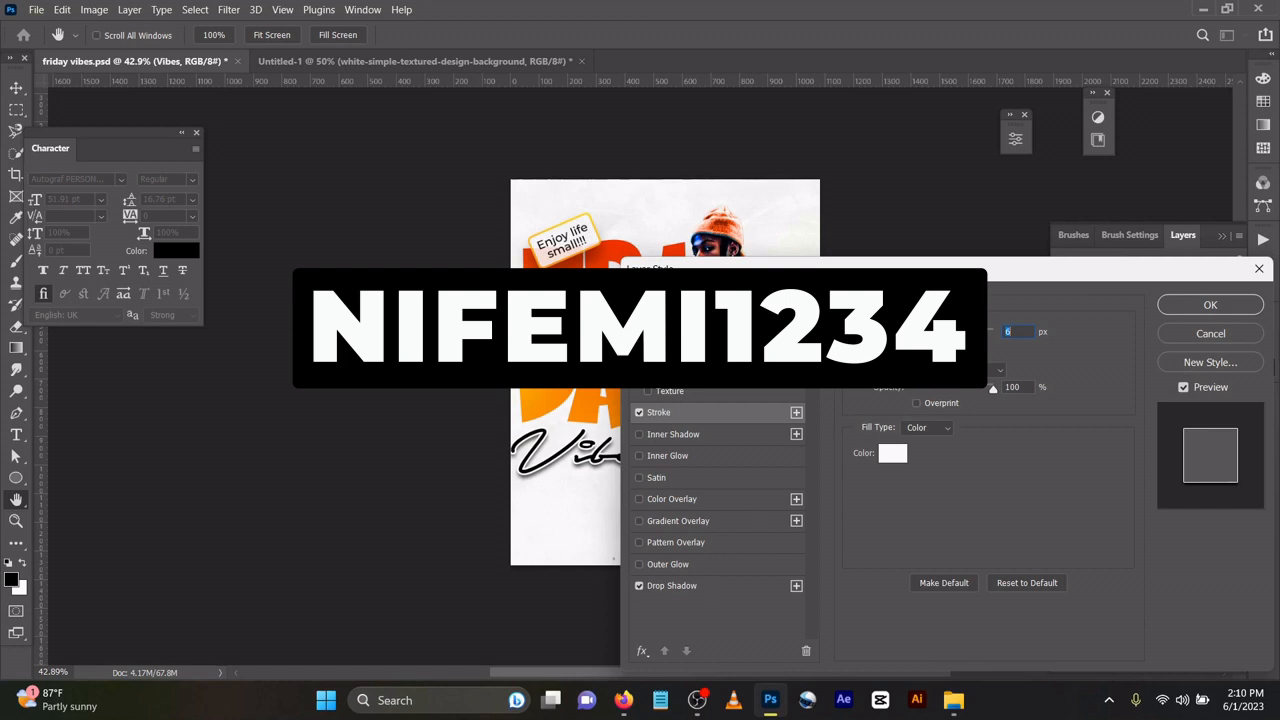
pyautogui.click(656, 585)
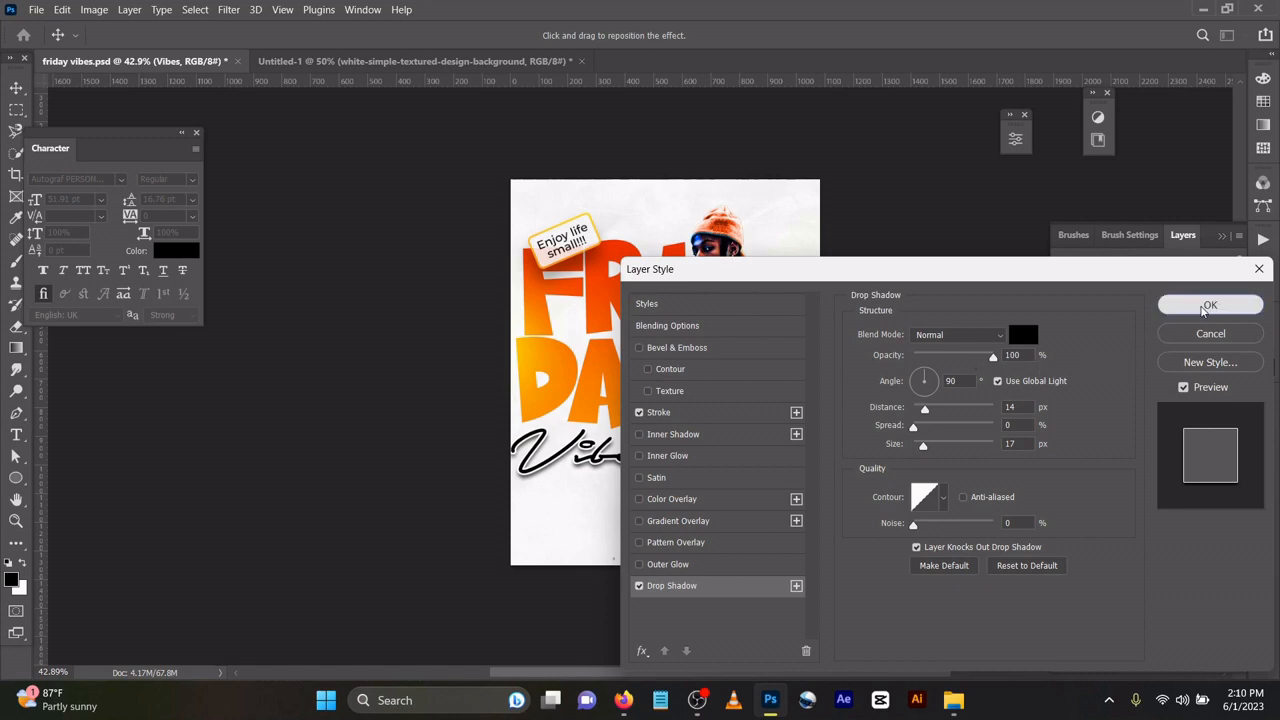
pyautogui.click(1208, 306)
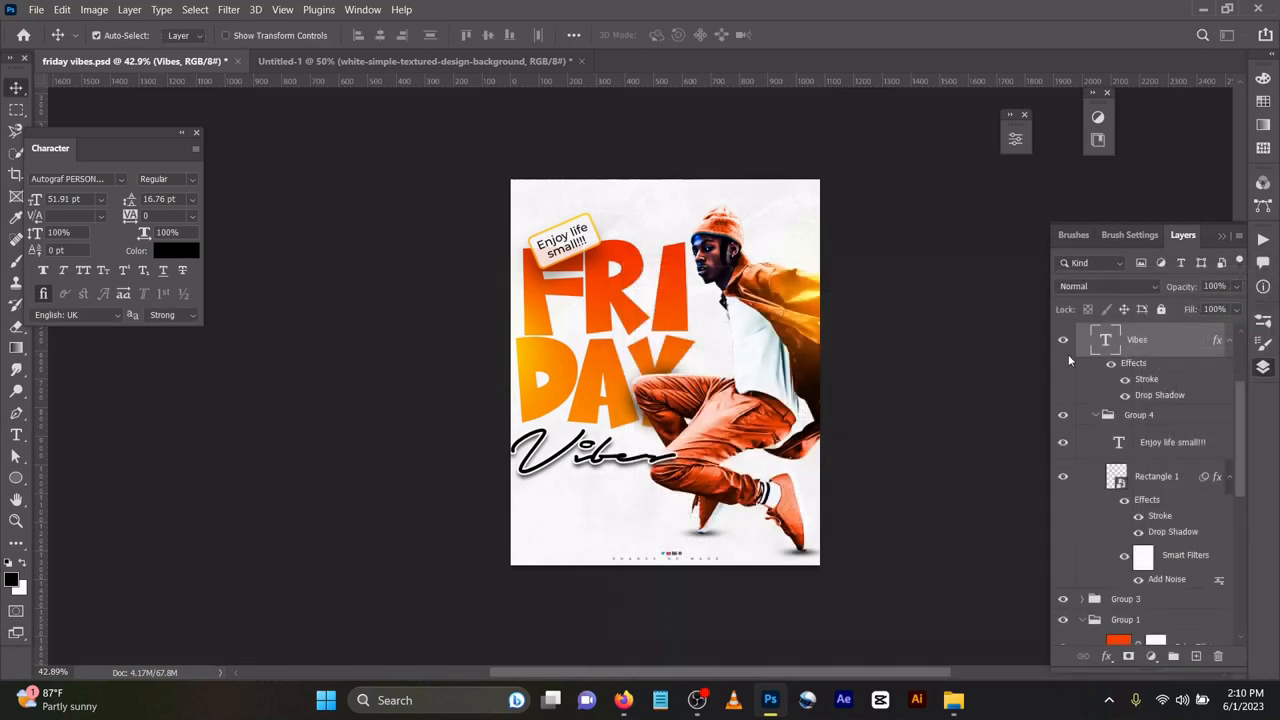
pyautogui.click(594, 237)
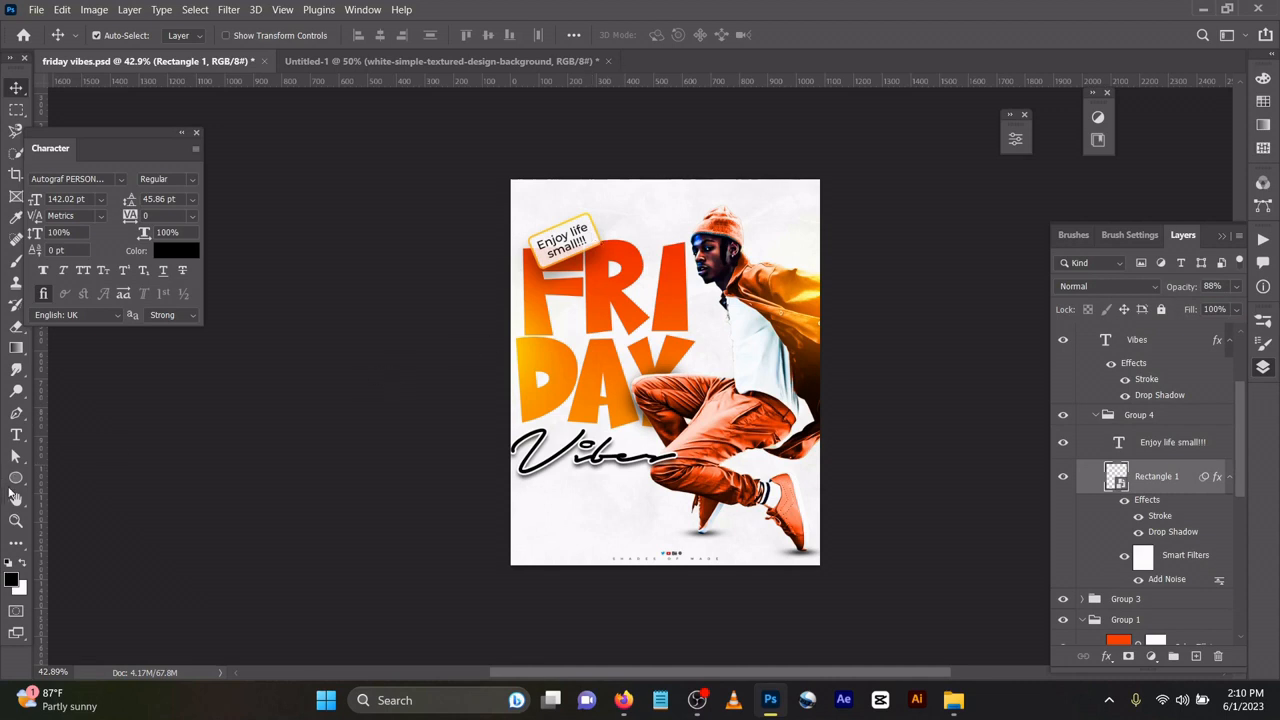
# Draw a 305 × 142 px rounded rectangle near the poster top and fill it white.
pyautogui.moveTo(16, 478); pyautogui.dragTo(69, 480)
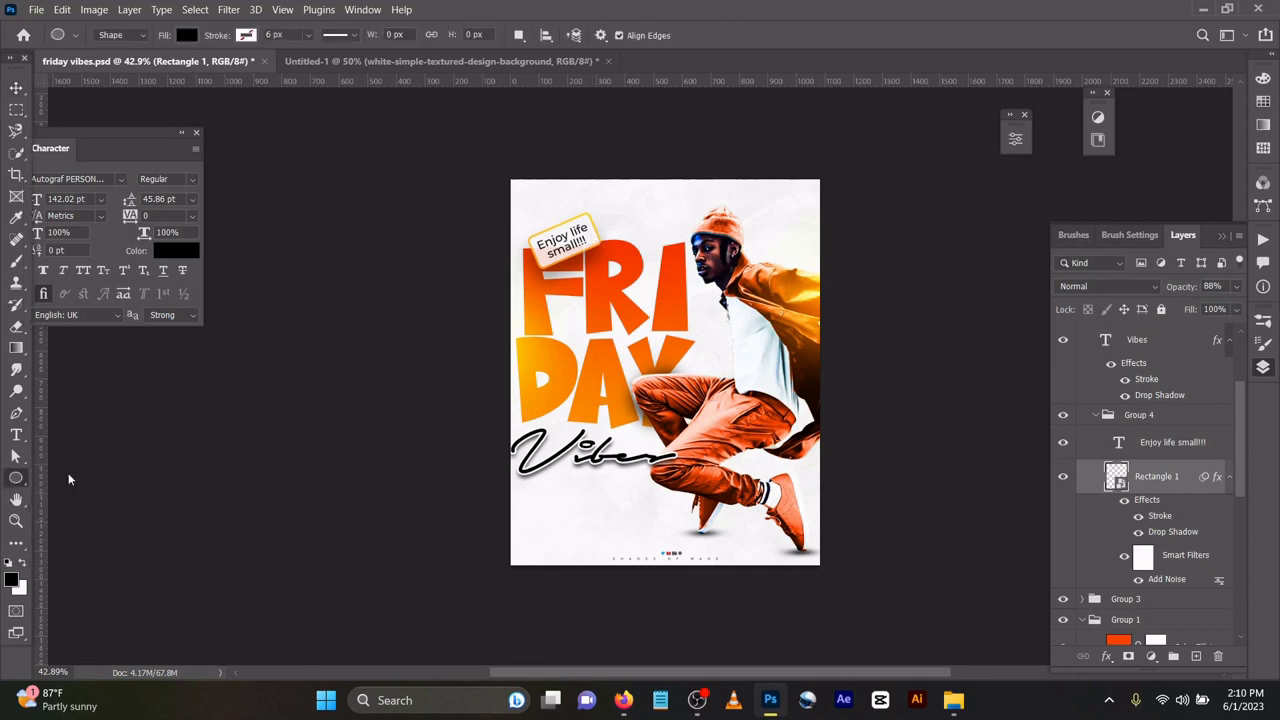
pyautogui.moveTo(611, 197); pyautogui.dragTo(698, 238)
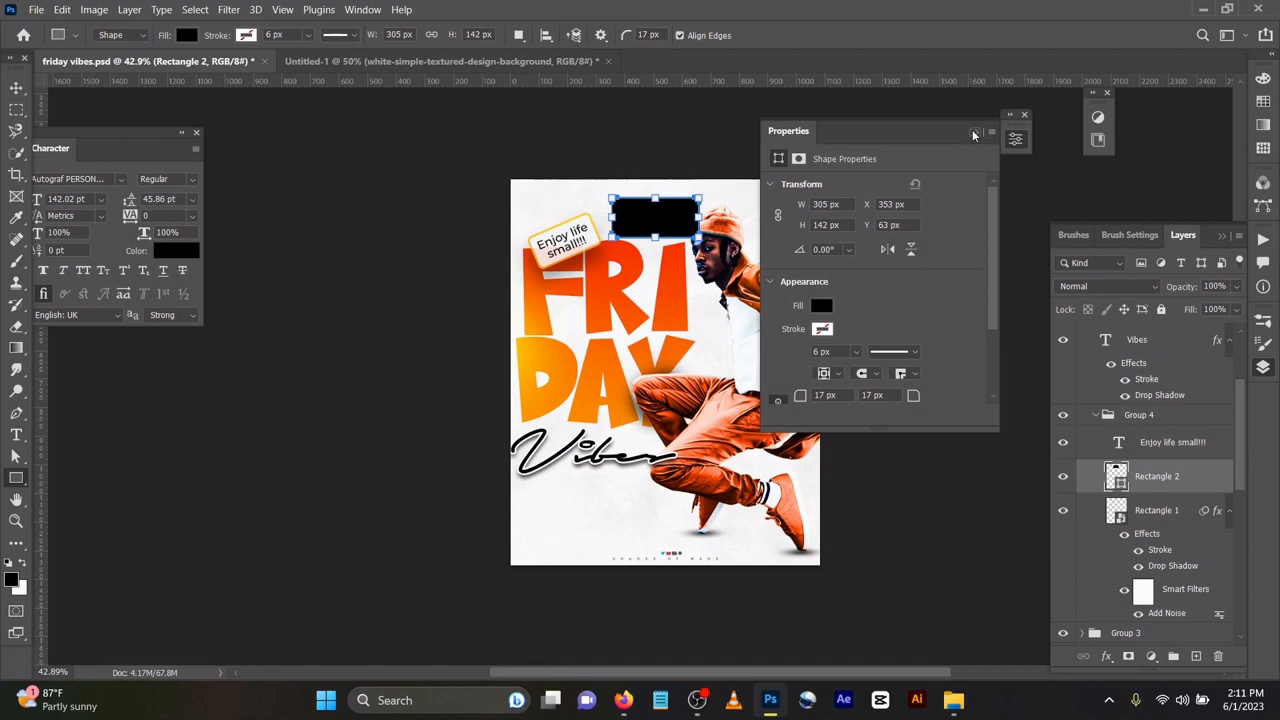
pyautogui.click(821, 305)
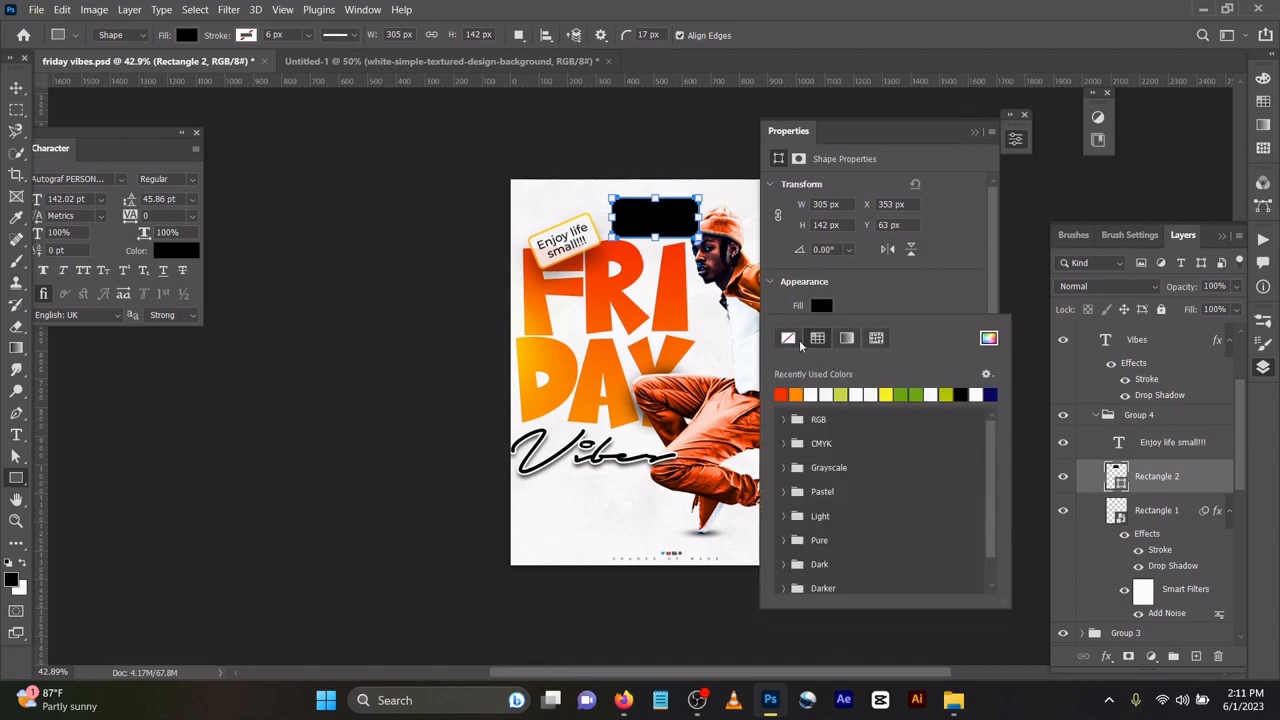
pyautogui.click(811, 394)
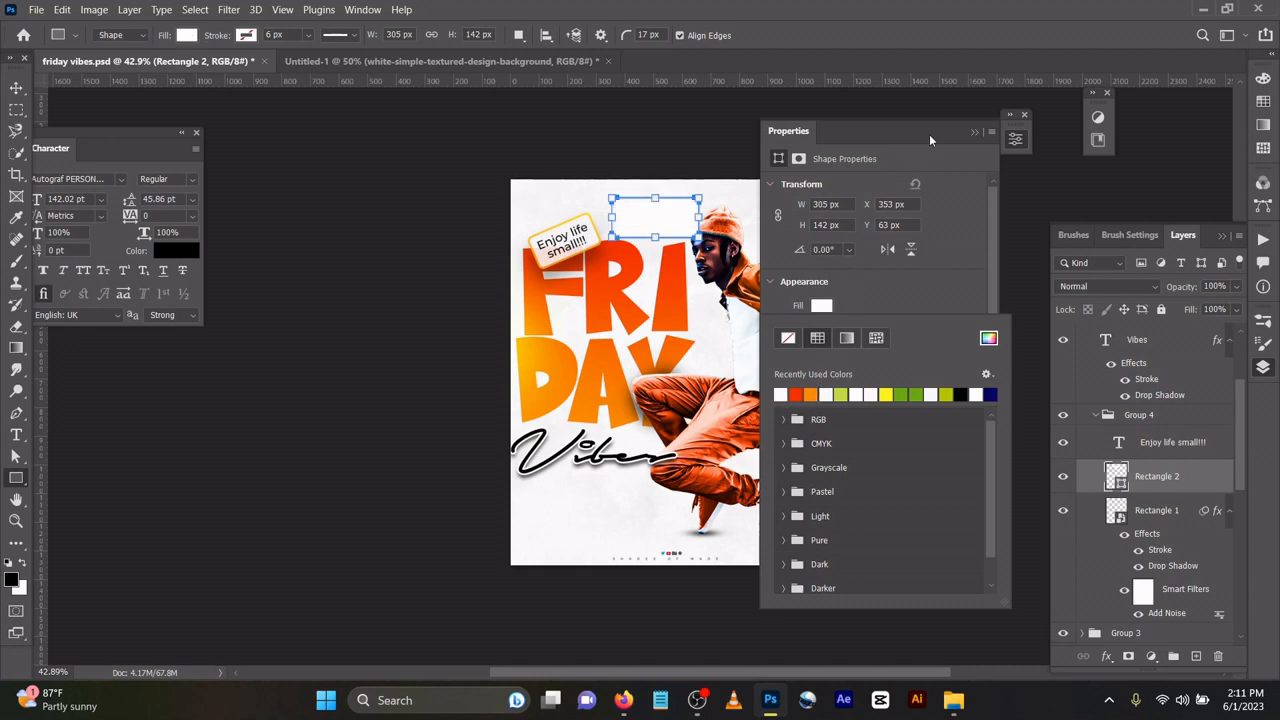
pyautogui.click(975, 132)
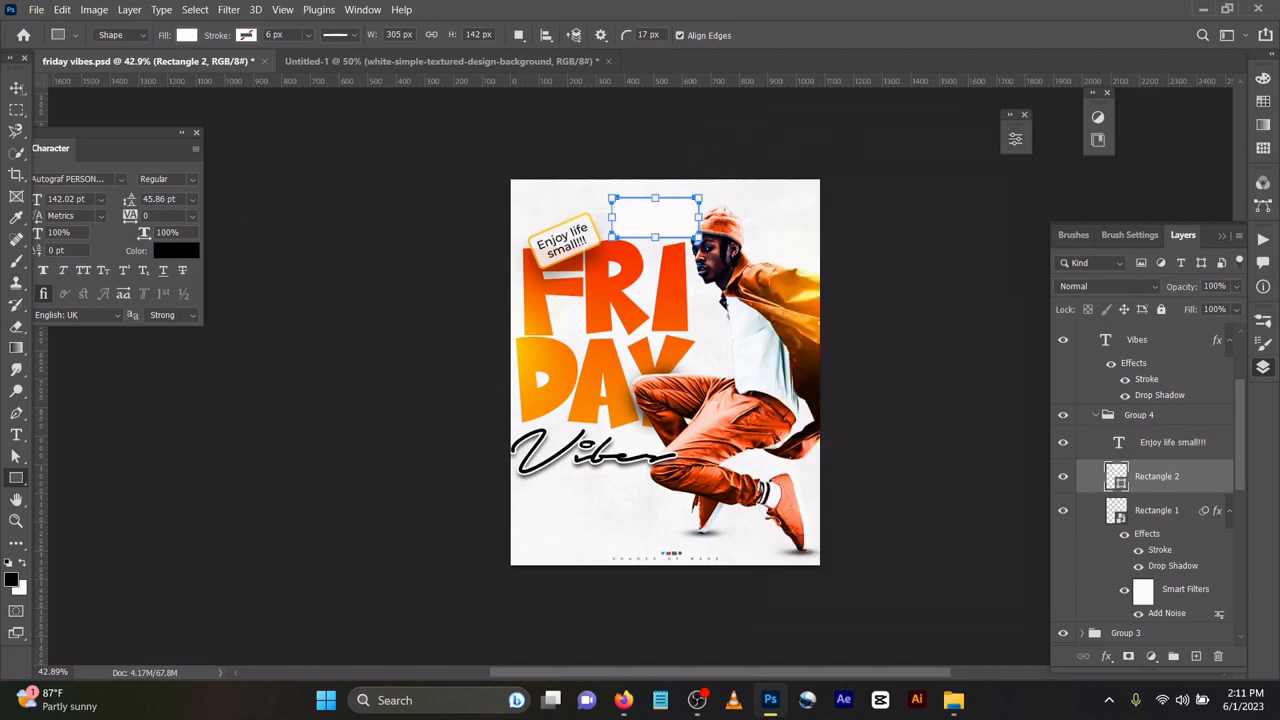
pyautogui.click(16, 88)
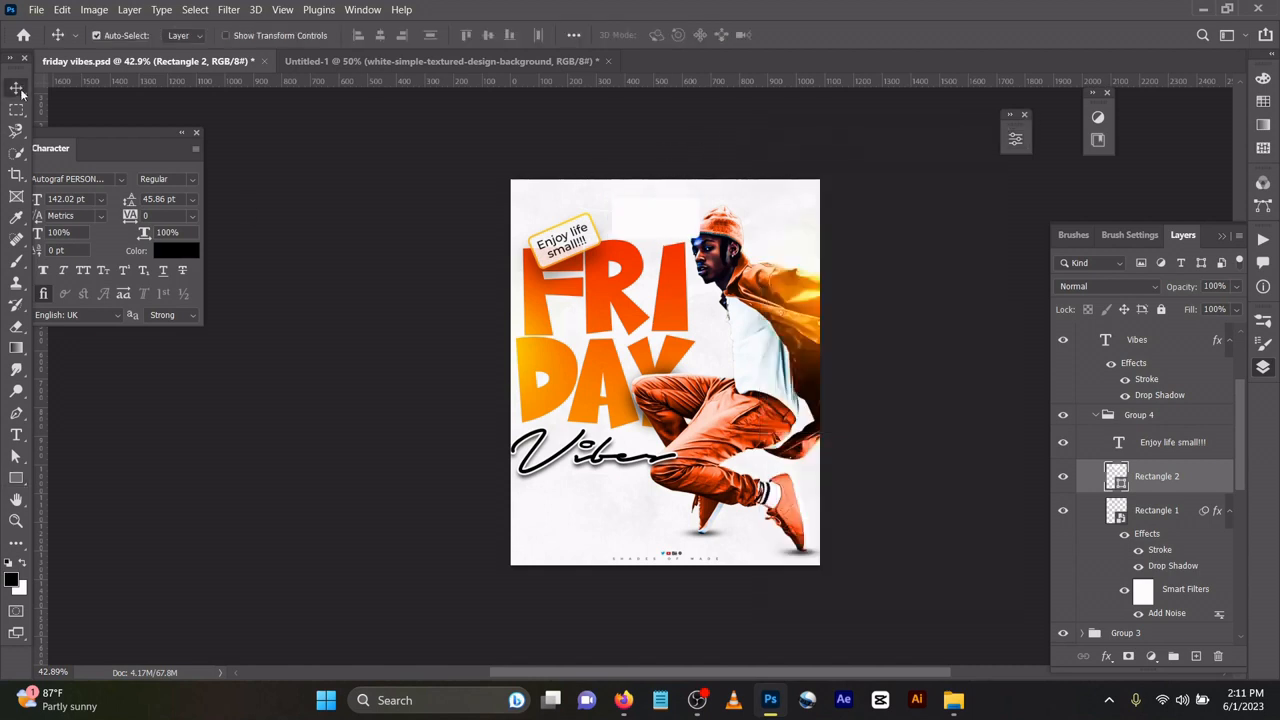
pyautogui.click(1124, 518)
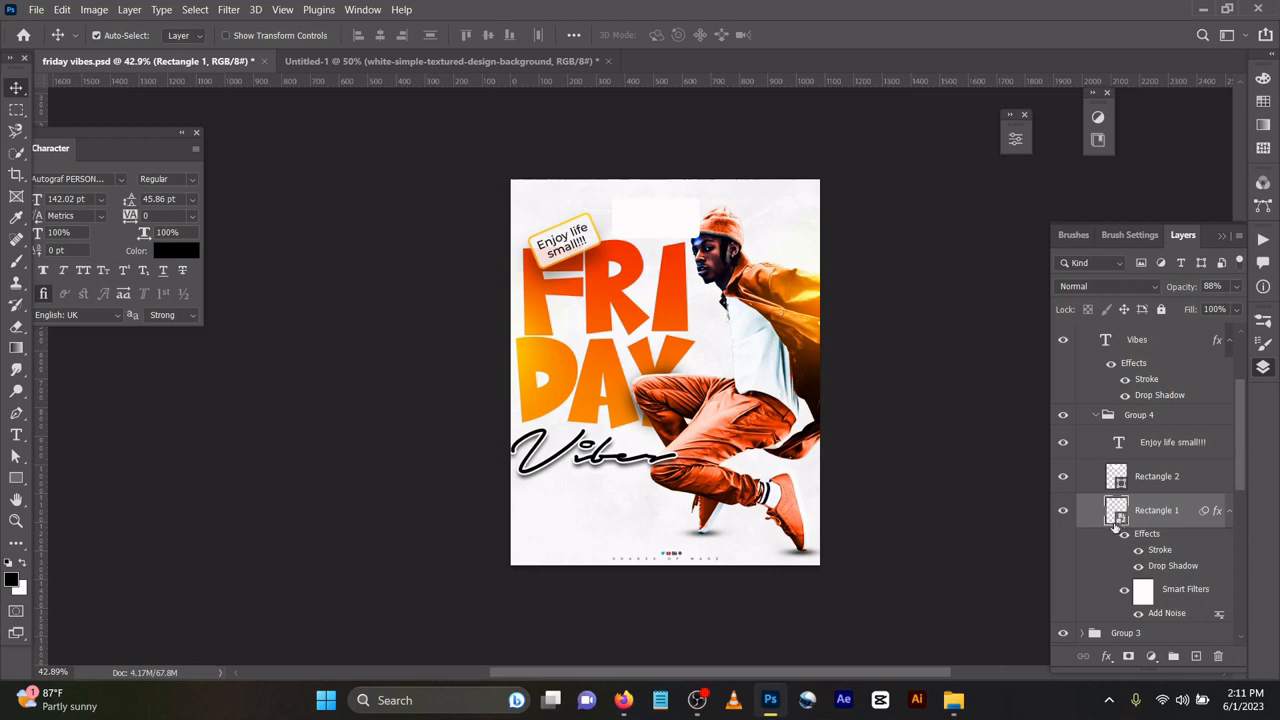
pyautogui.doubleClick(1116, 520)
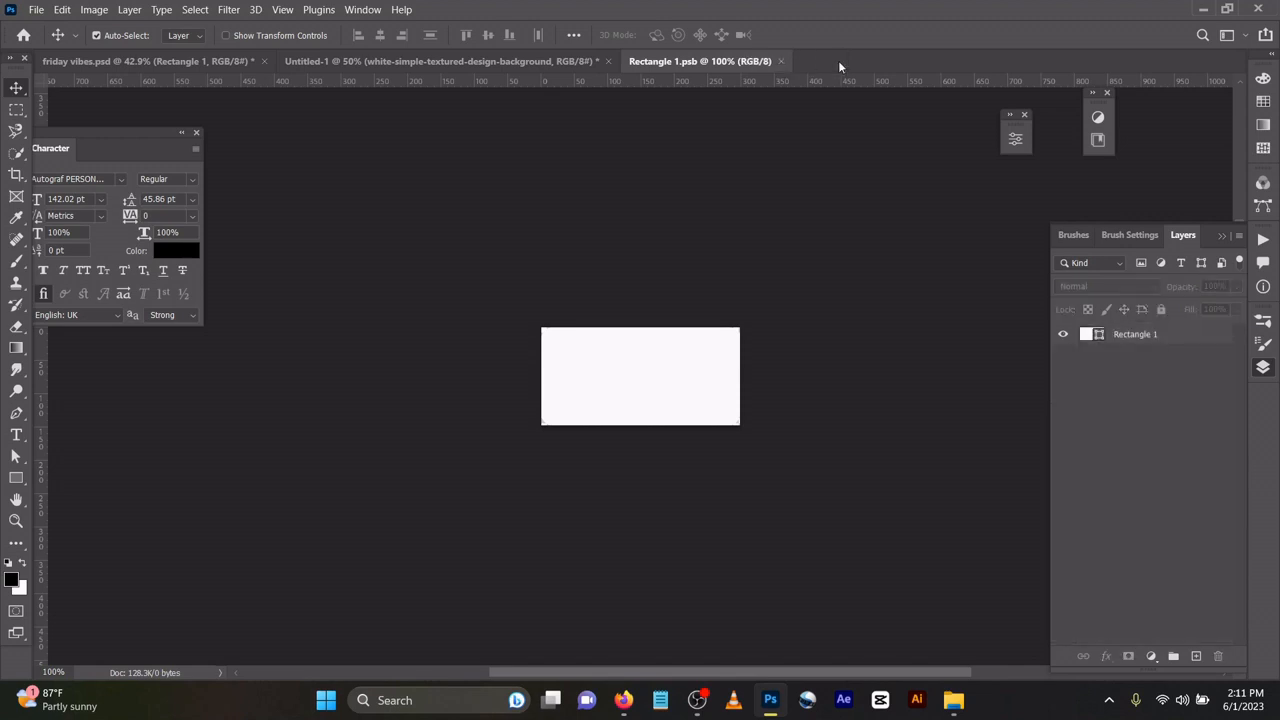
pyautogui.click(781, 61)
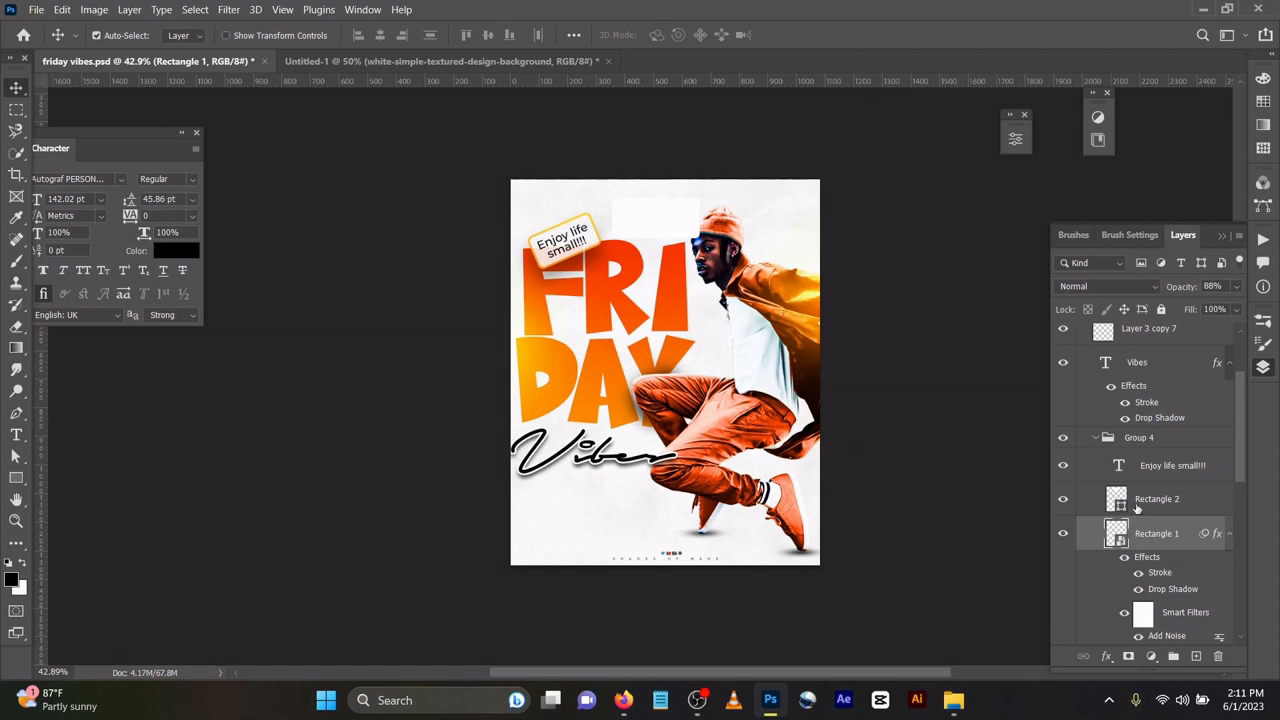
# Give Rectangle 1 a 7 px #f7971e-to-#ffd200 gradient Stroke and a 41% Drop Shadow.
pyautogui.doubleClick(1160, 573)
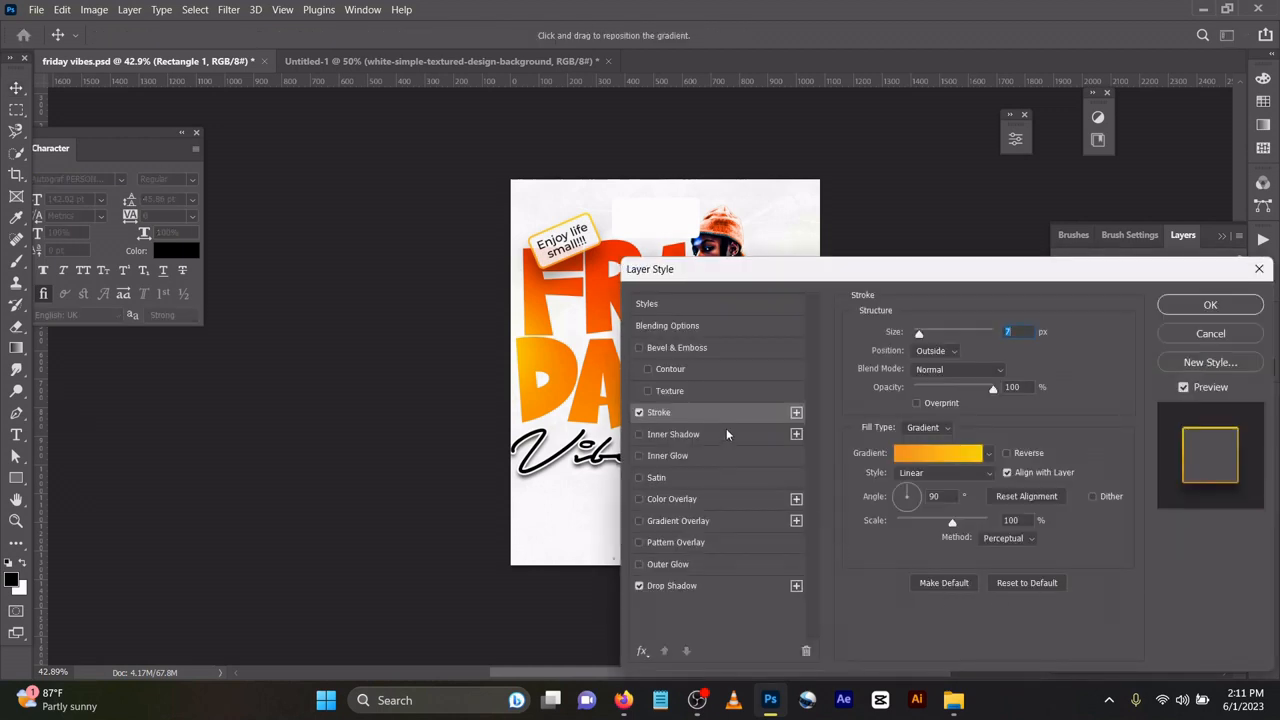
pyautogui.click(922, 428)
pyautogui.click(927, 456)
pyautogui.click(946, 462)
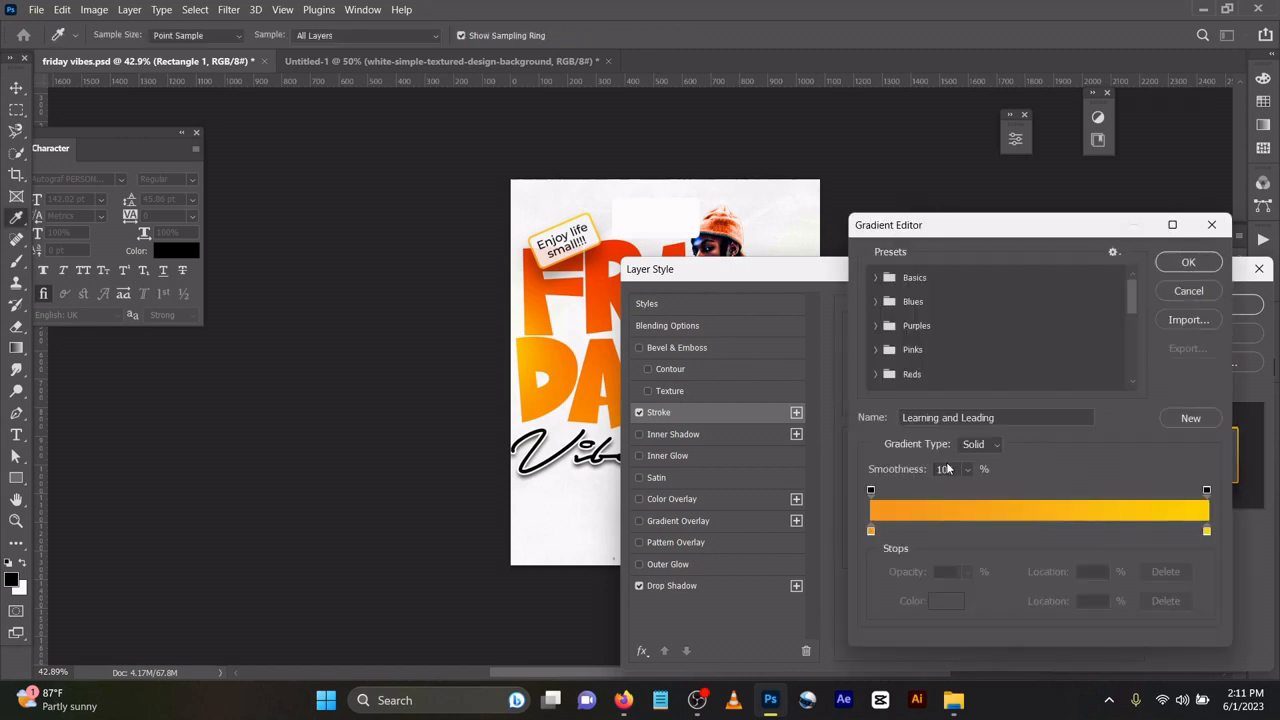
pyautogui.doubleClick(871, 531)
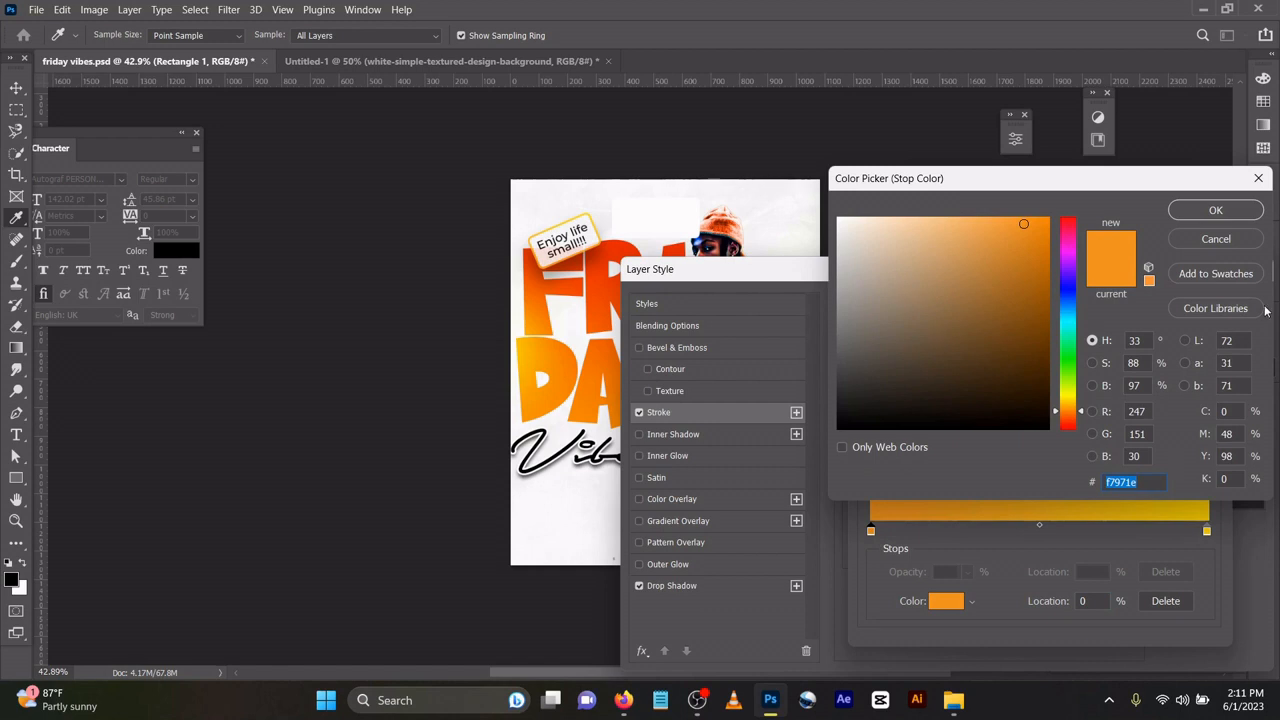
pyautogui.click(1216, 212)
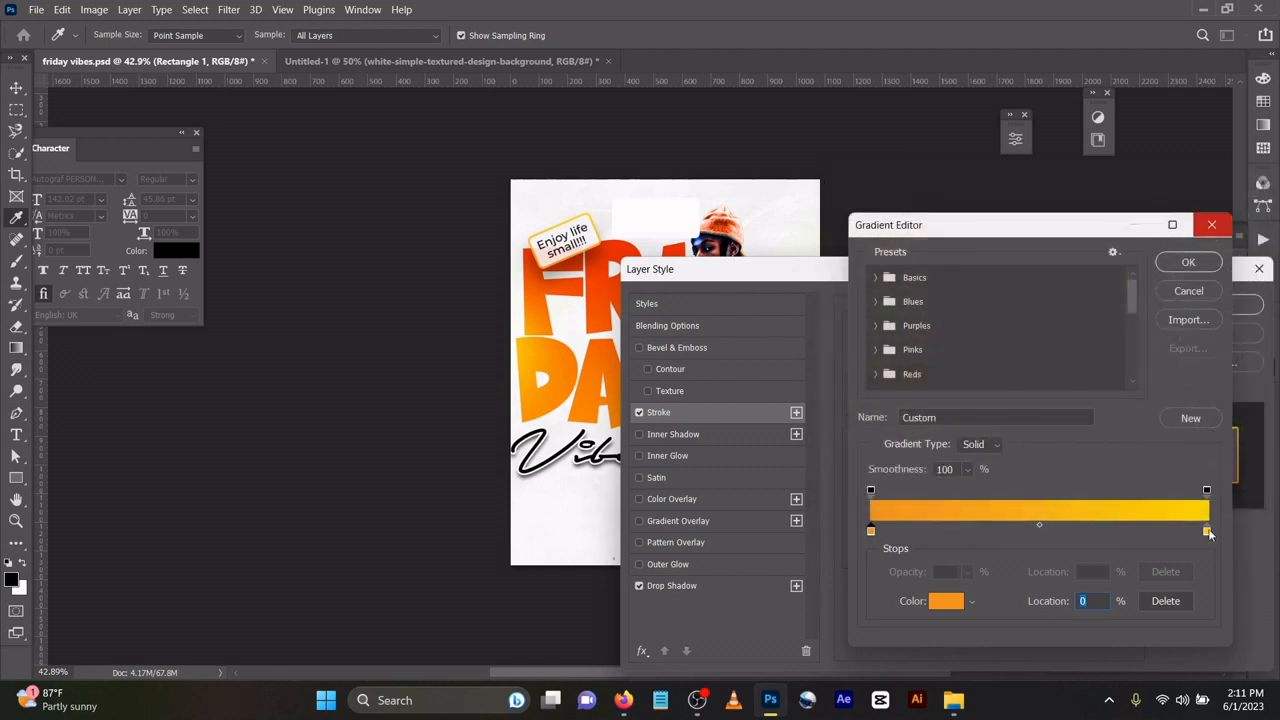
pyautogui.doubleClick(1207, 531)
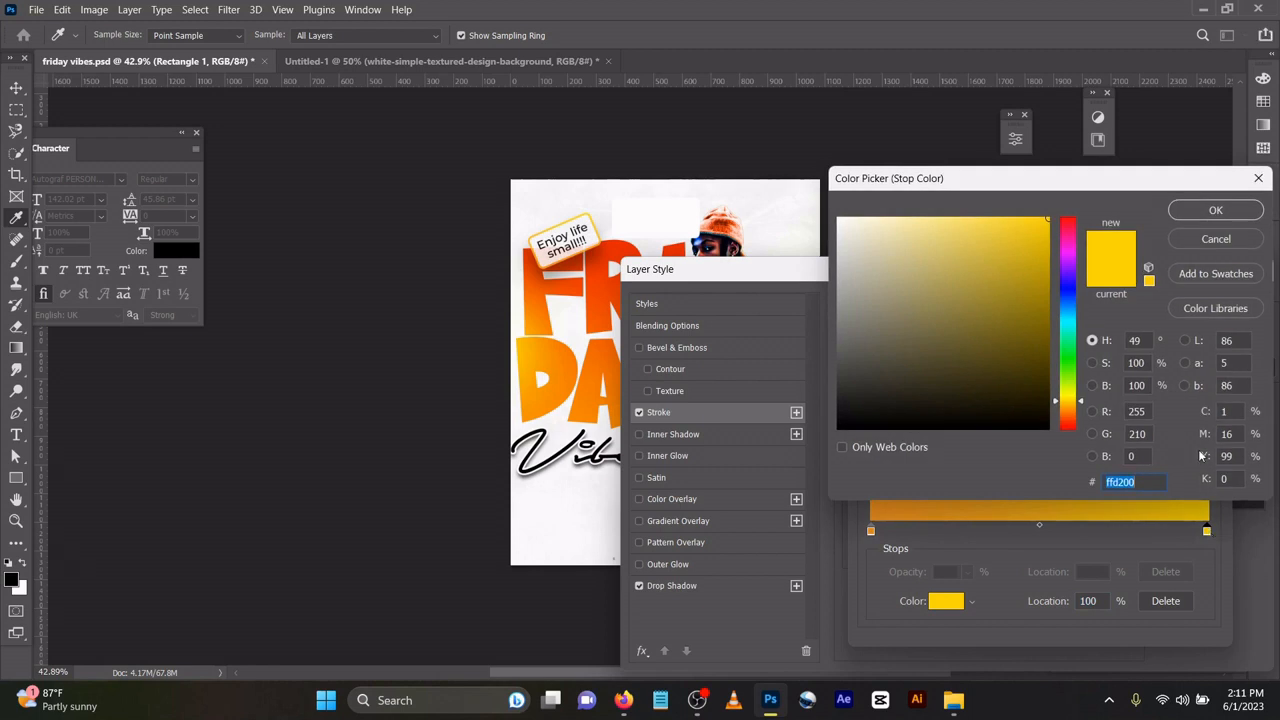
pyautogui.click(1210, 210)
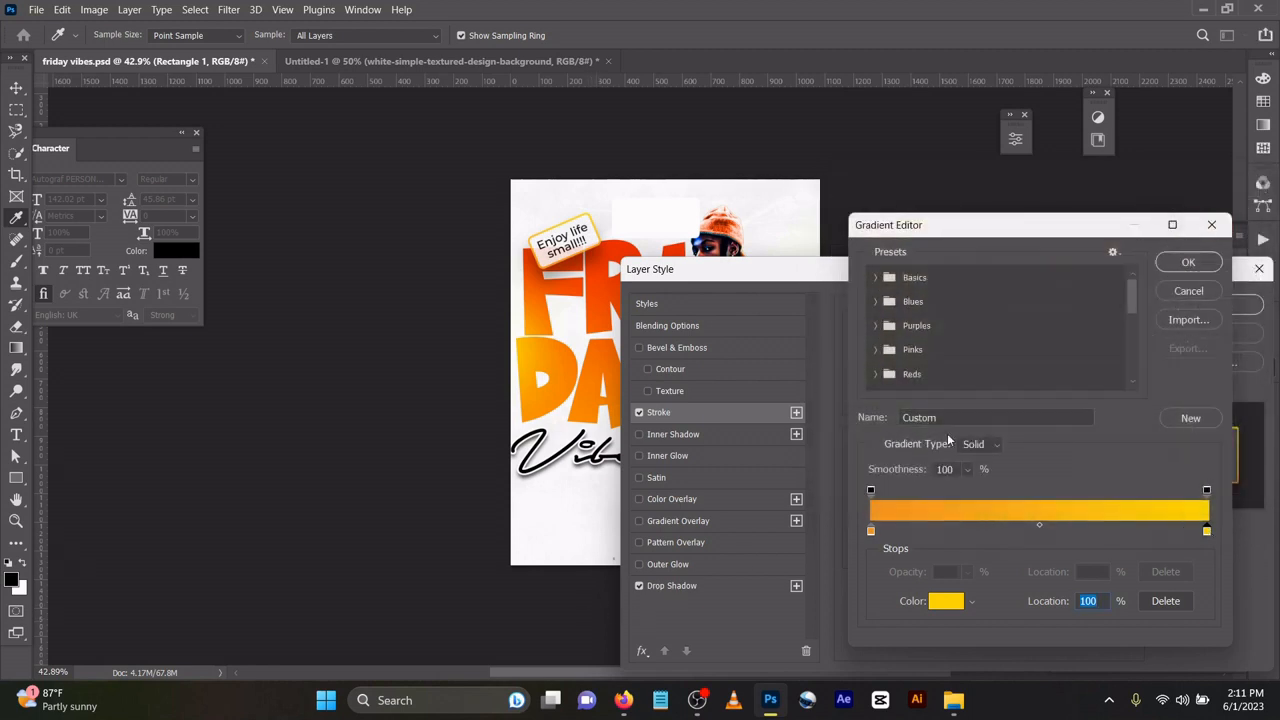
pyautogui.click(1188, 264)
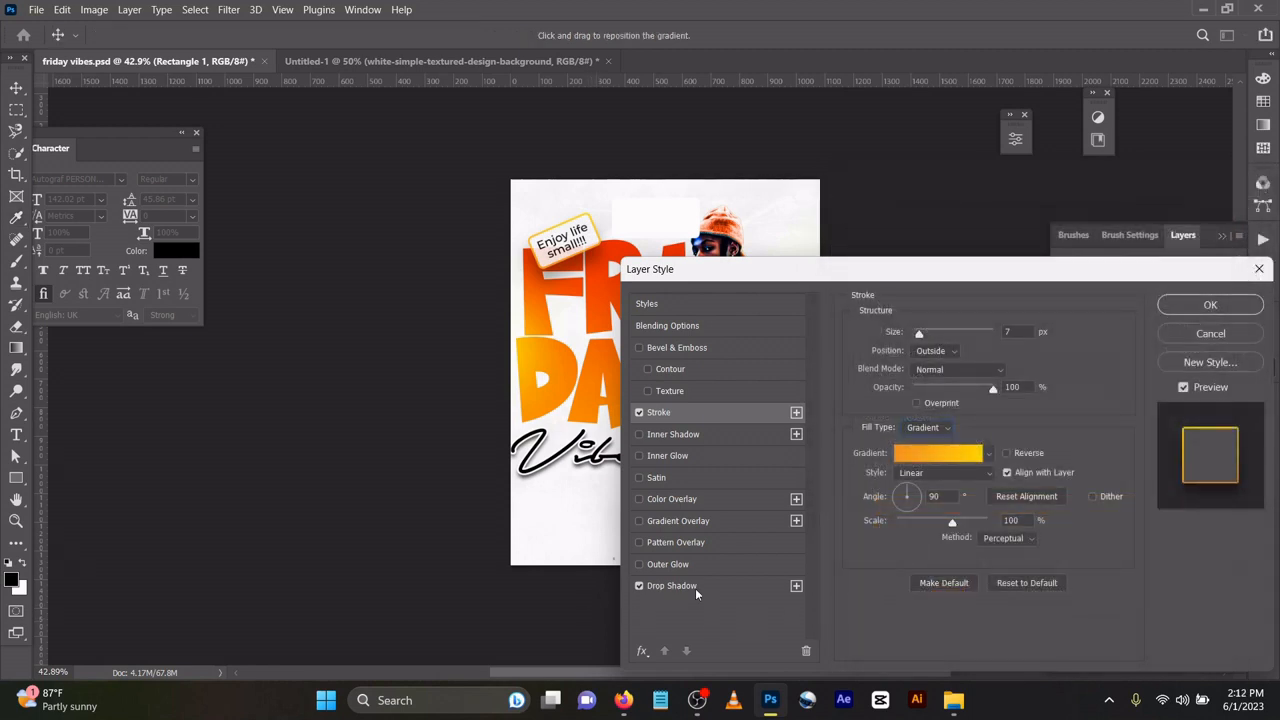
pyautogui.click(672, 586)
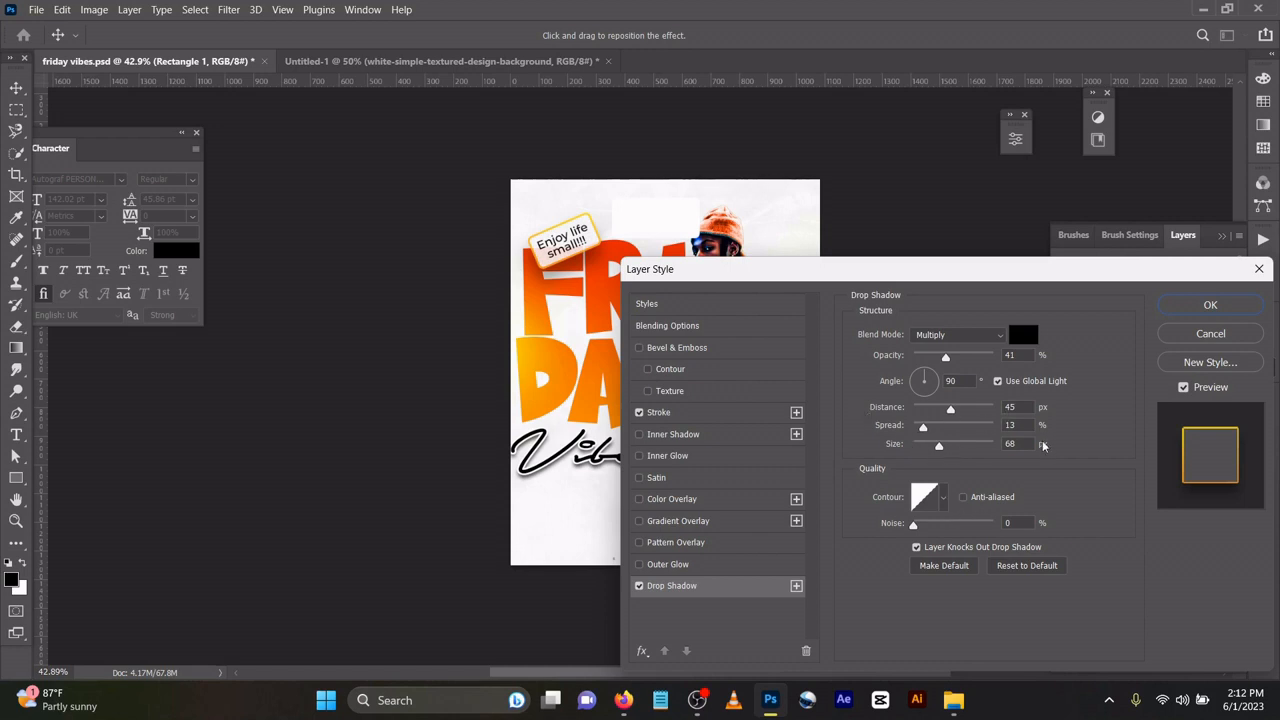
pyautogui.click(1187, 306)
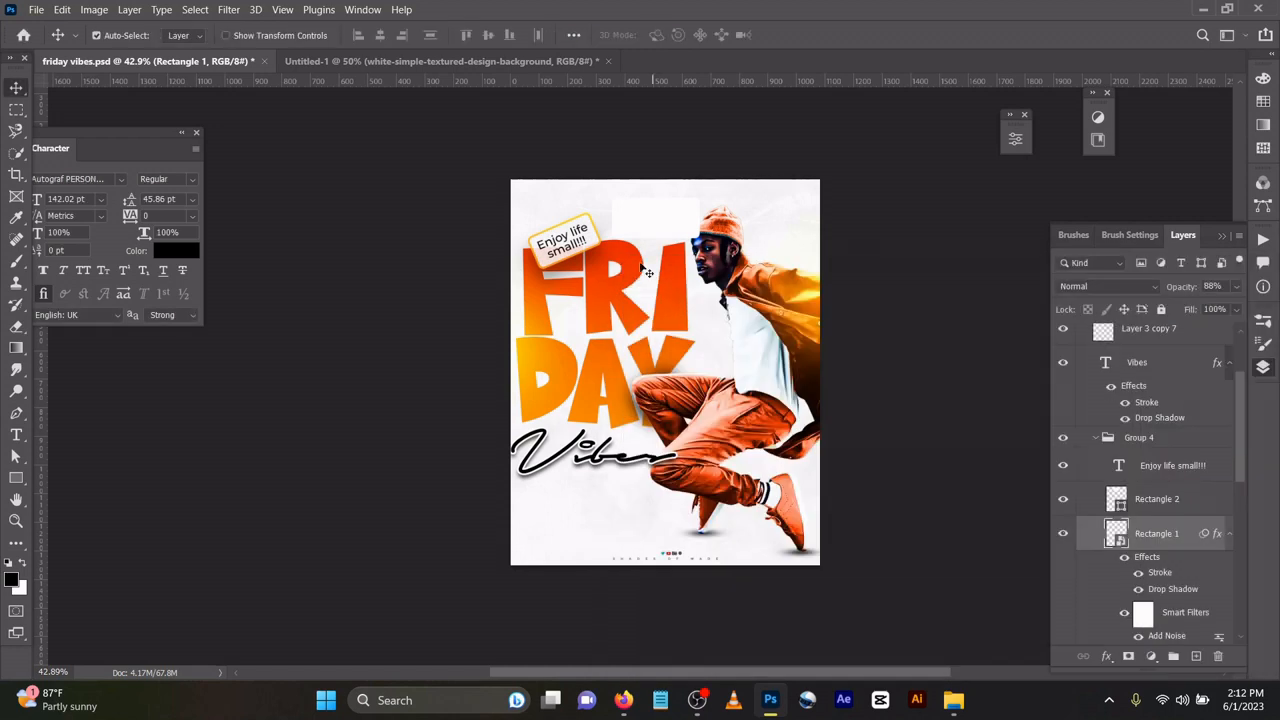
# Delete the white Rectangle 2, then try Add Noise amounts on Rectangle 1 and cancel.
pyautogui.click(670, 232)
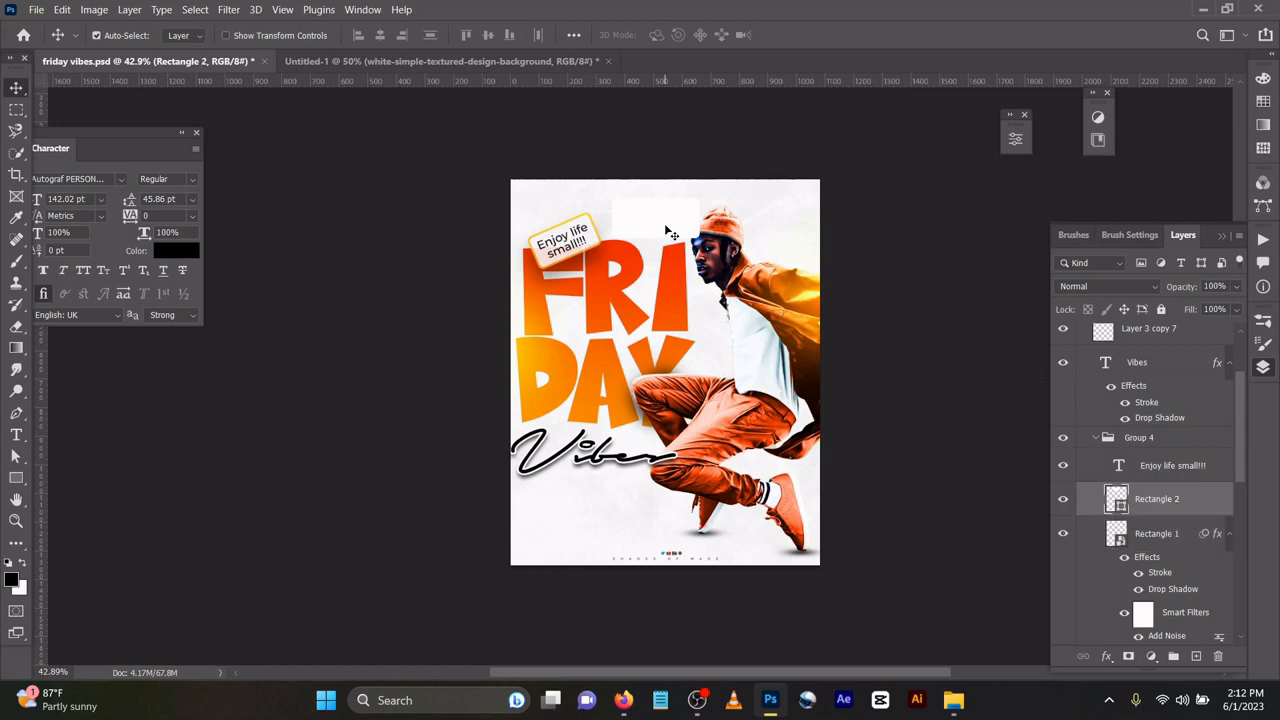
pyautogui.press('Delete')
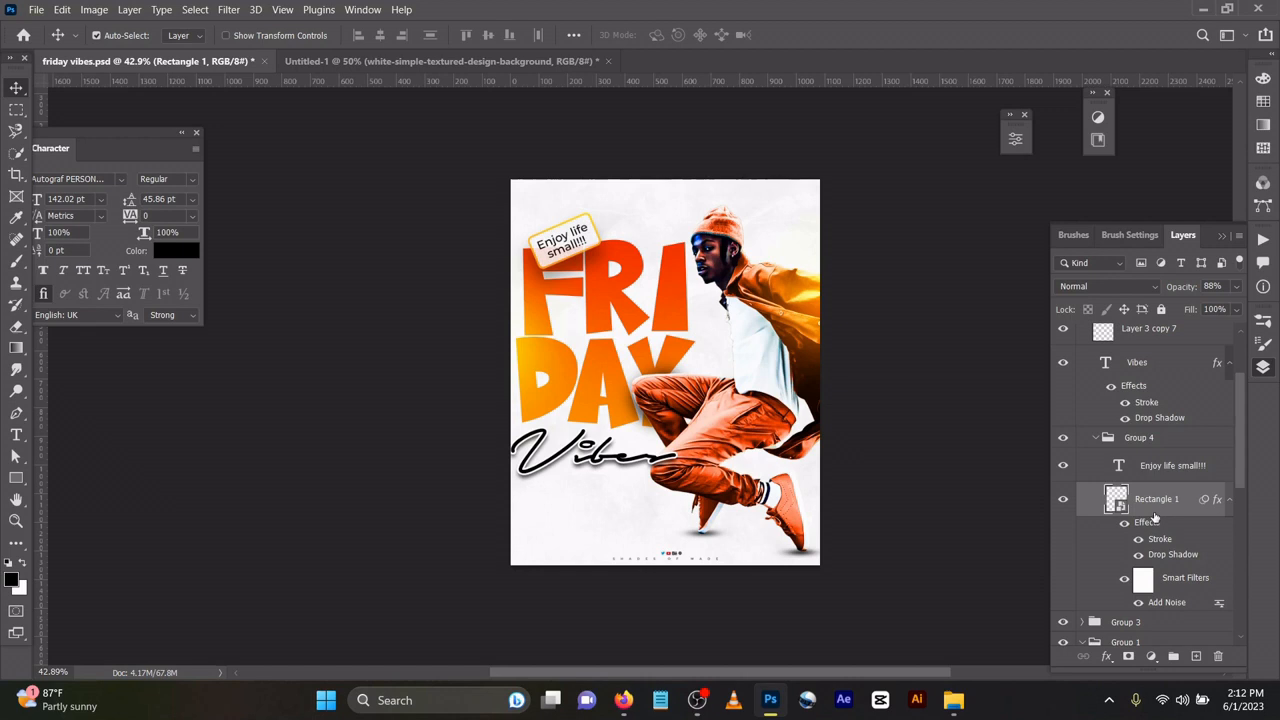
pyautogui.click(231, 11)
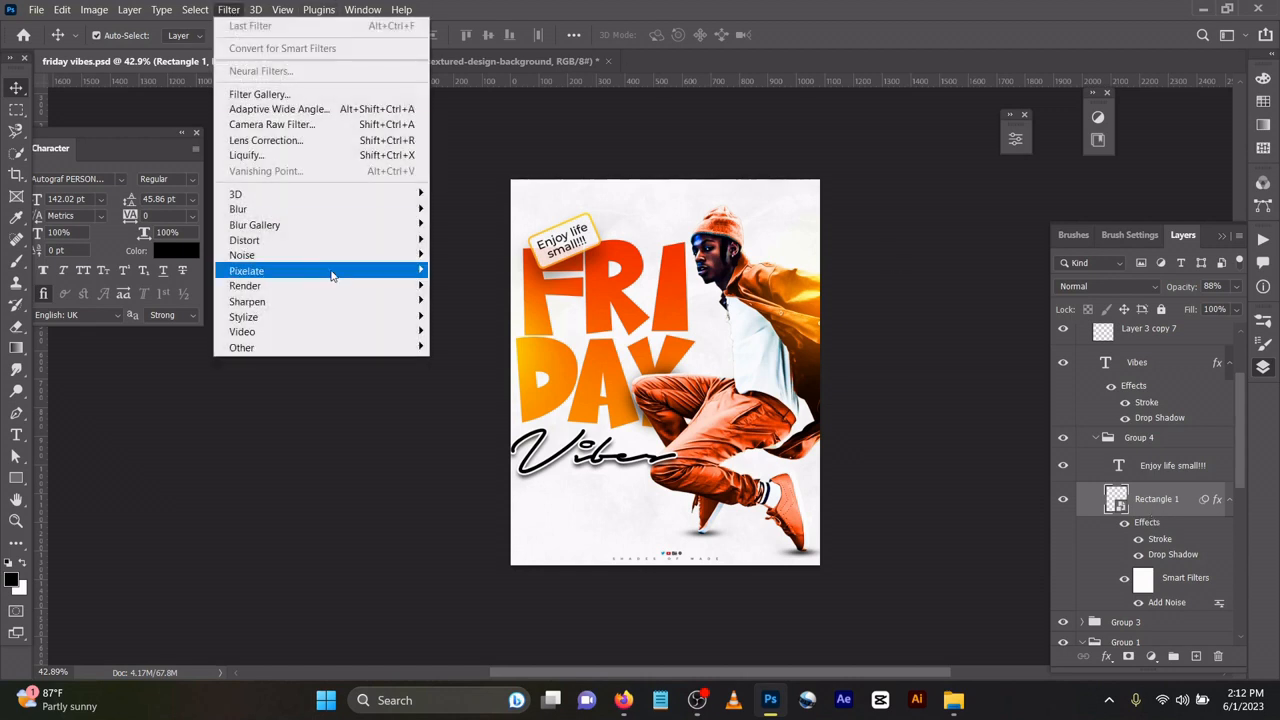
pyautogui.moveTo(330, 256)
pyautogui.click(456, 254)
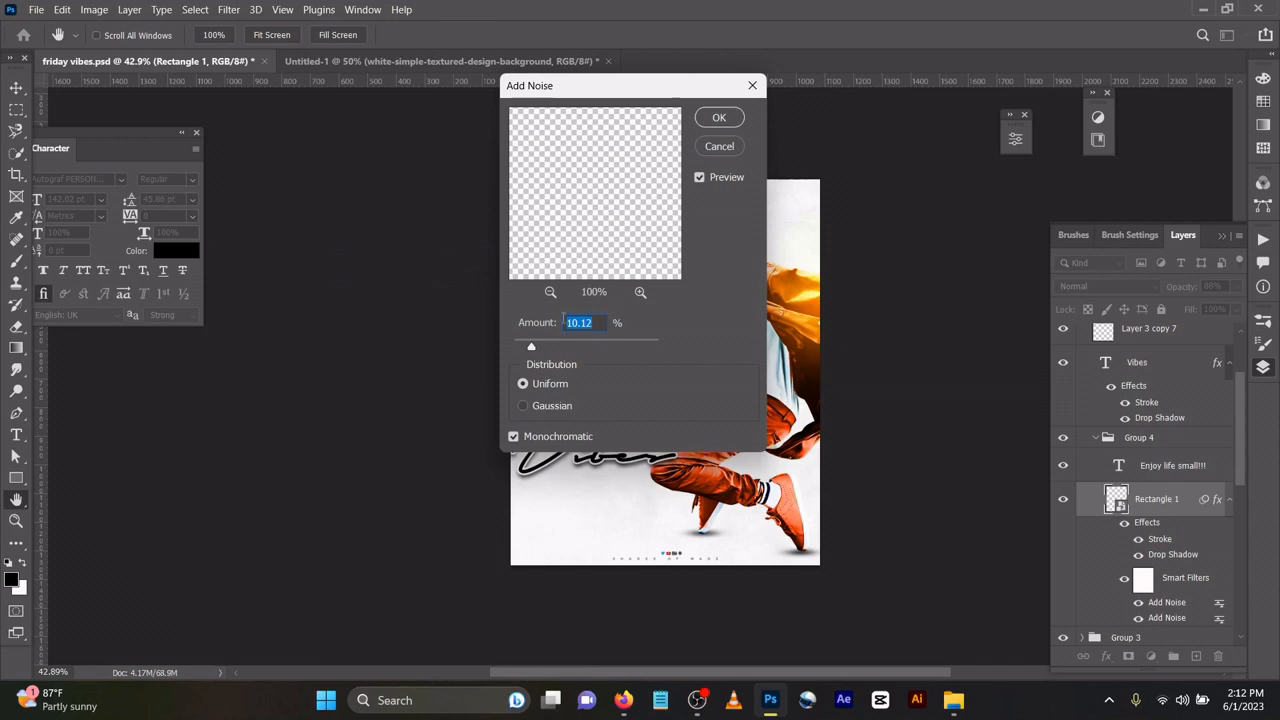
pyautogui.moveTo(605, 86); pyautogui.dragTo(889, 138)
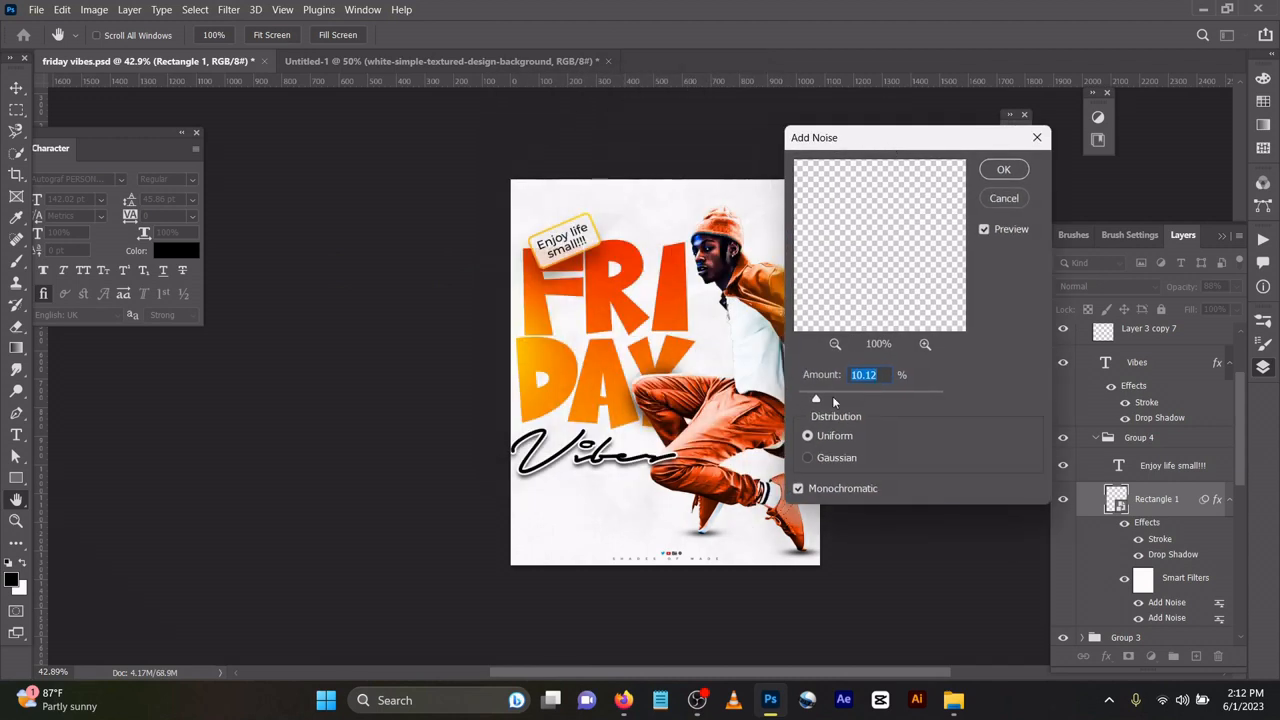
pyautogui.moveTo(816, 397); pyautogui.dragTo(876, 398)
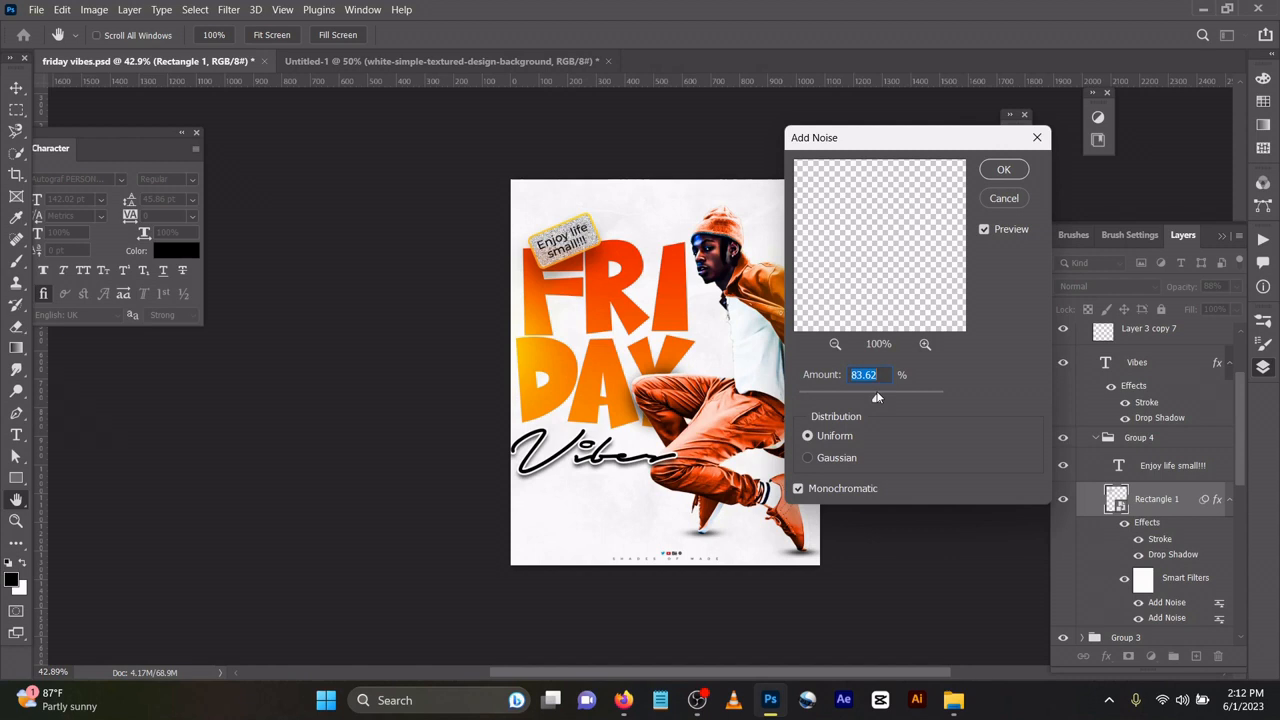
pyautogui.click(798, 393)
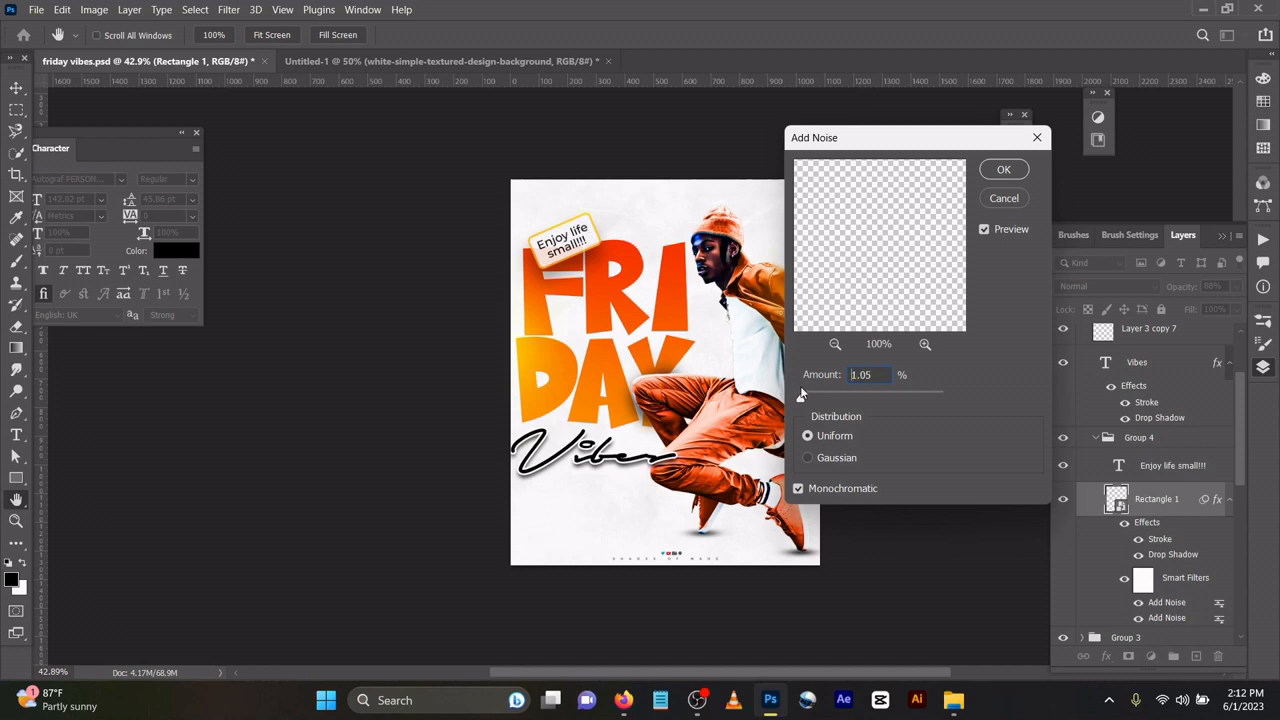
pyautogui.click(1010, 200)
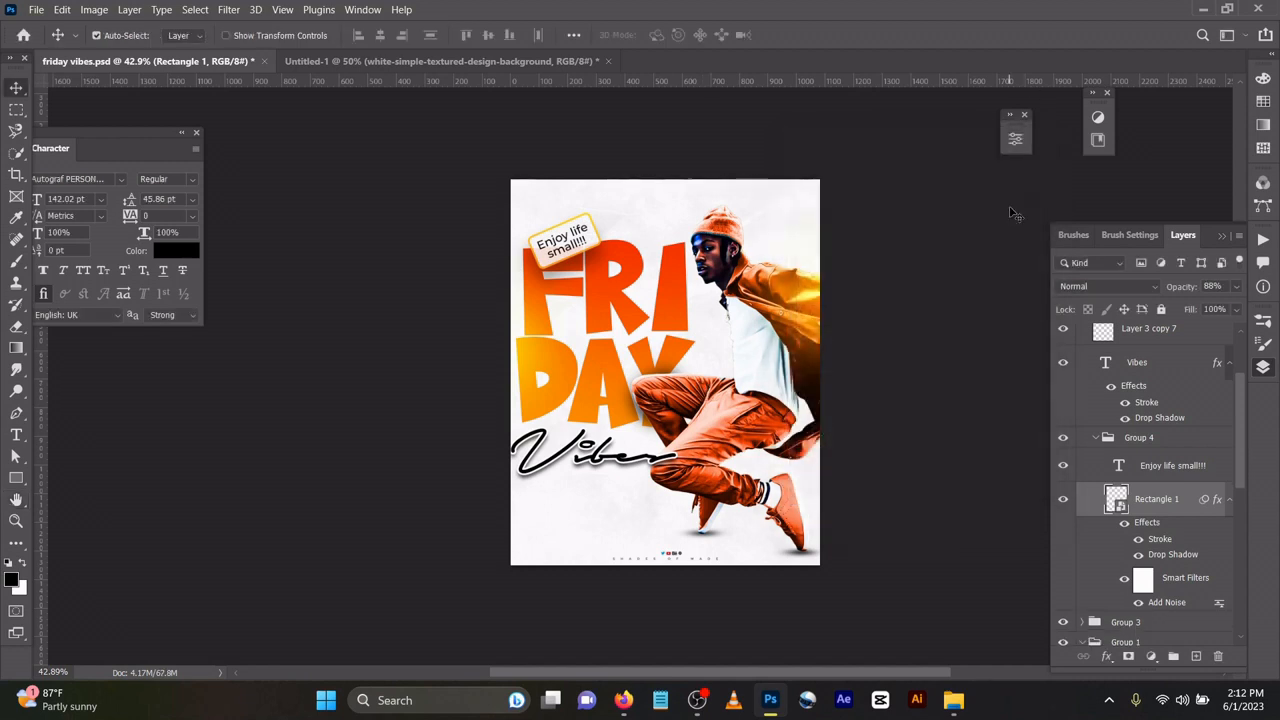
# Hide the orange-tinted Layer 2 so the jumping man appears untinted.
pyautogui.click(760, 330)
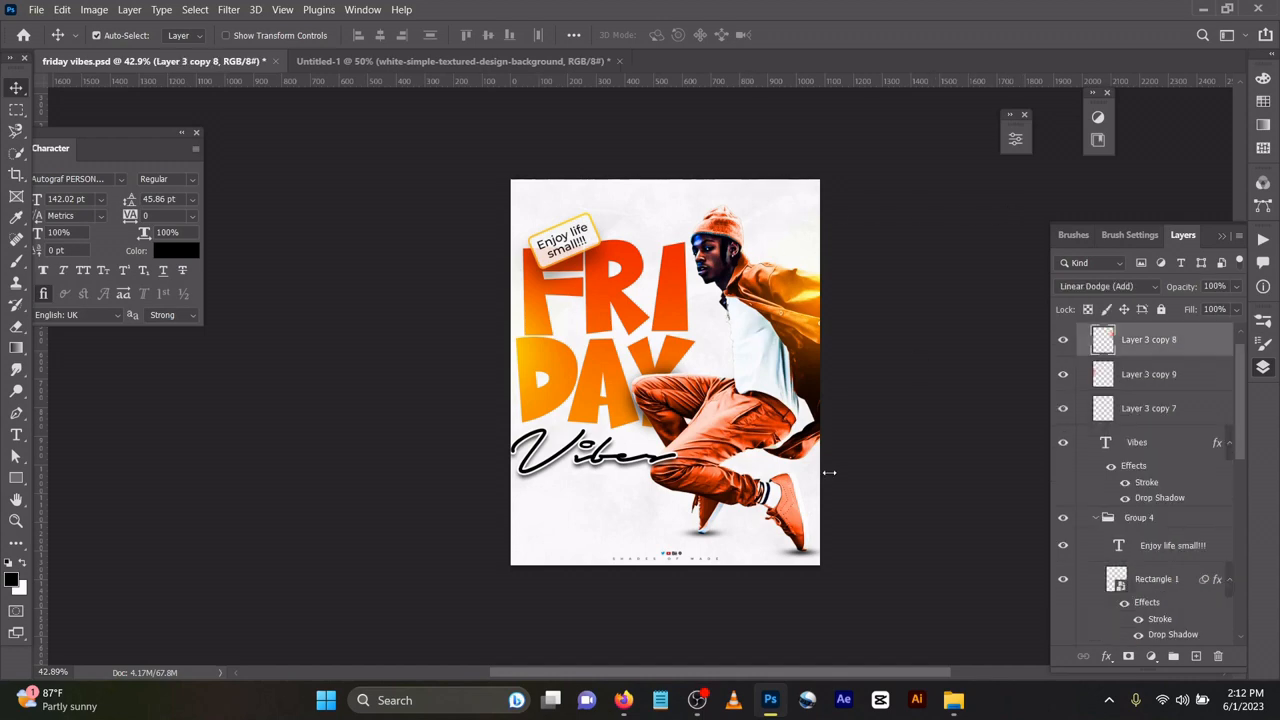
pyautogui.scroll(5, 829, 472)
pyautogui.click(752, 450)
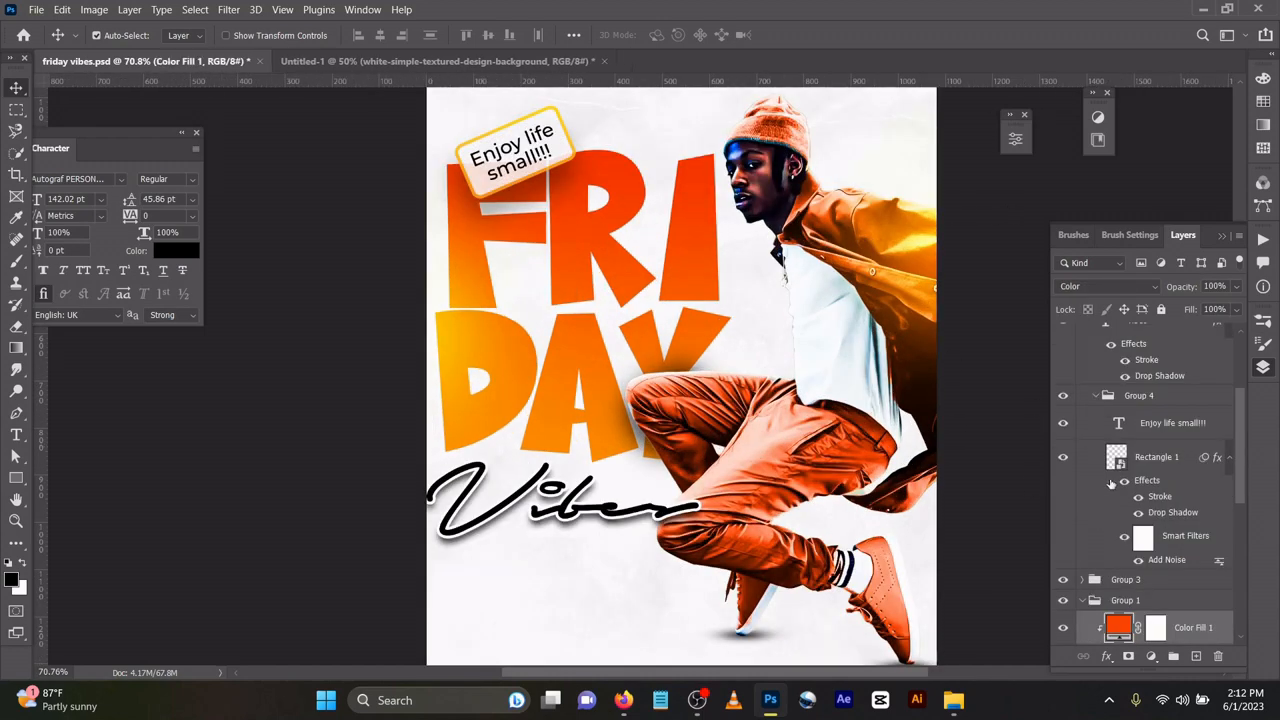
pyautogui.scroll(-4, 1111, 484)
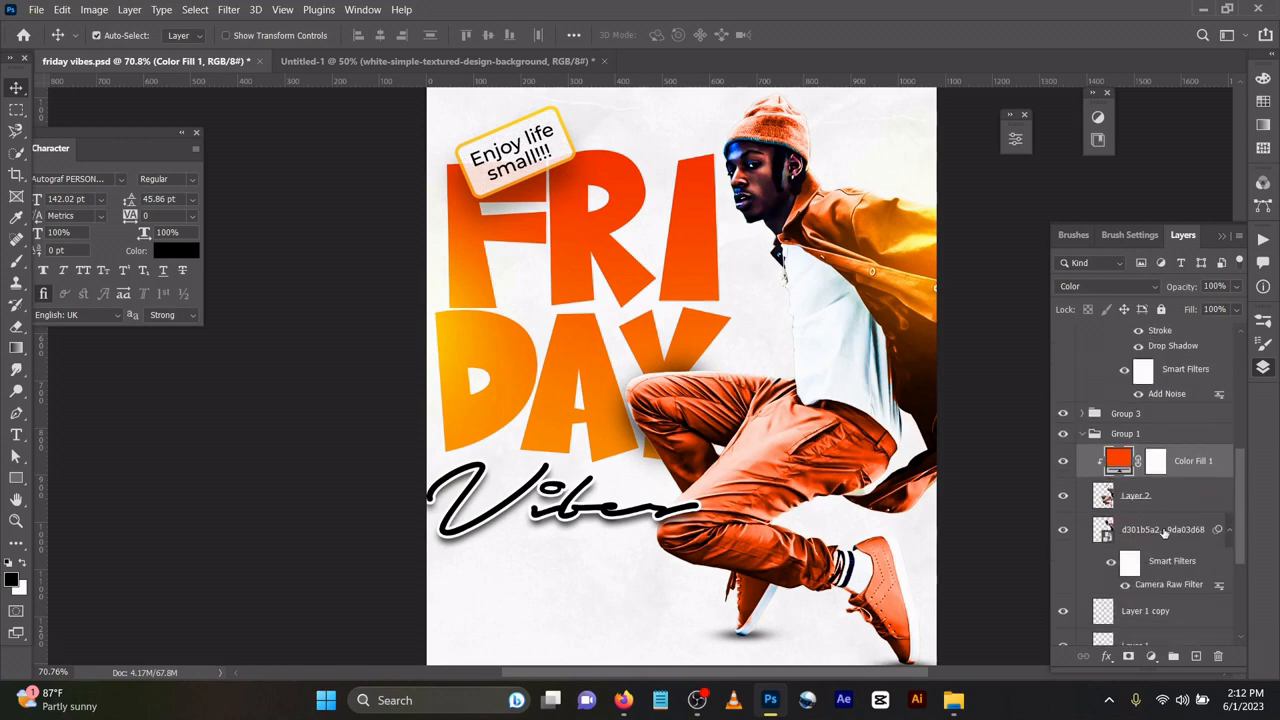
pyautogui.click(1163, 532)
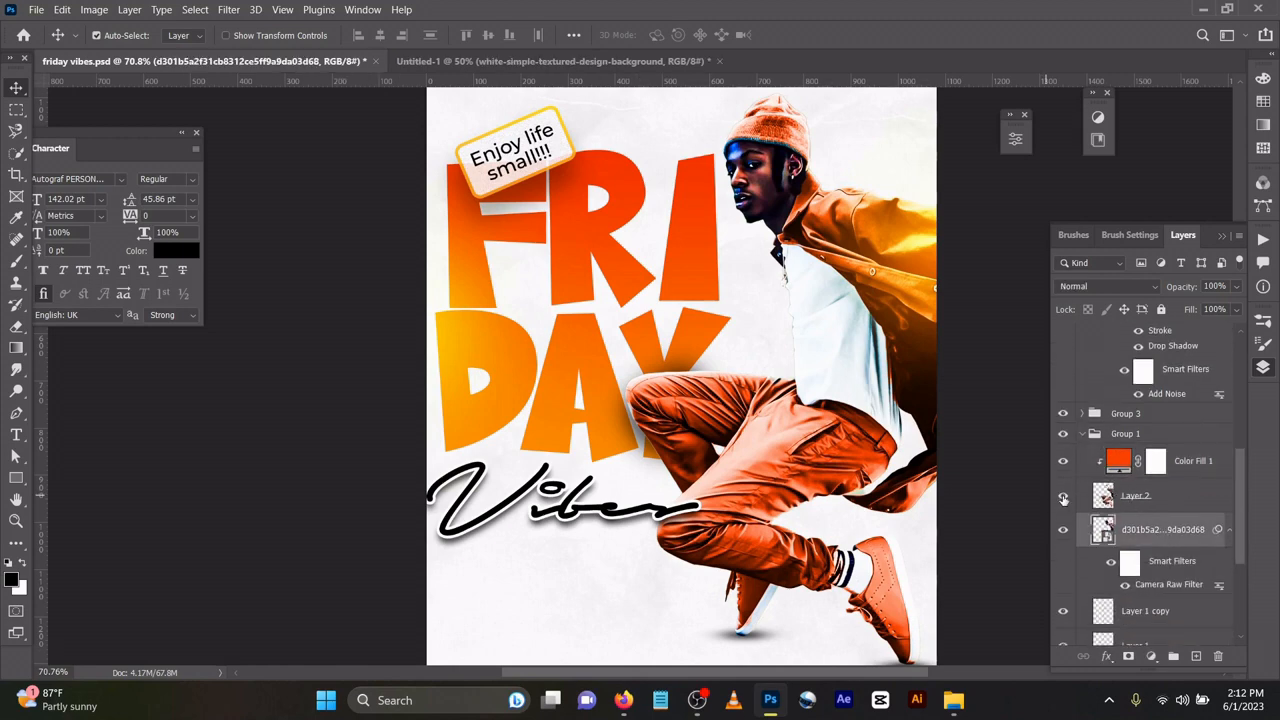
pyautogui.click(1063, 497)
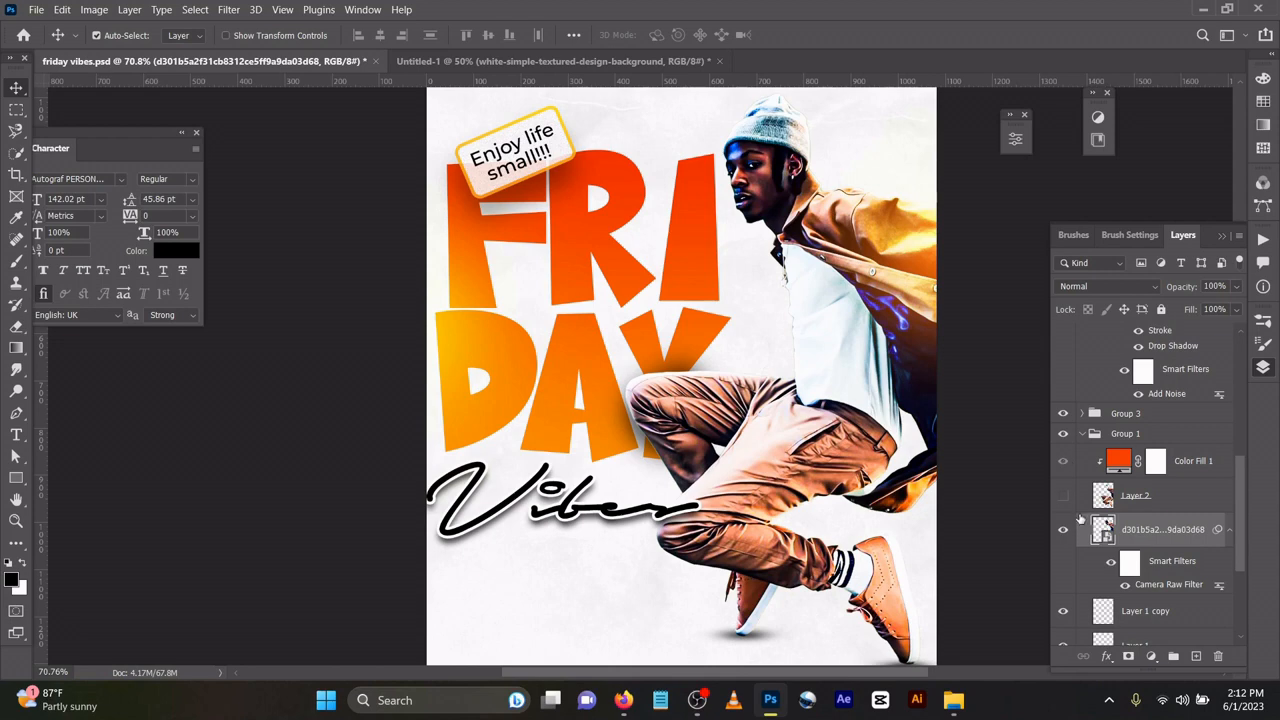
# Hide Group 3 holding the Vibes script, glow and sticker, then select the man's photo.
pyautogui.scroll(-3, 1080, 519)
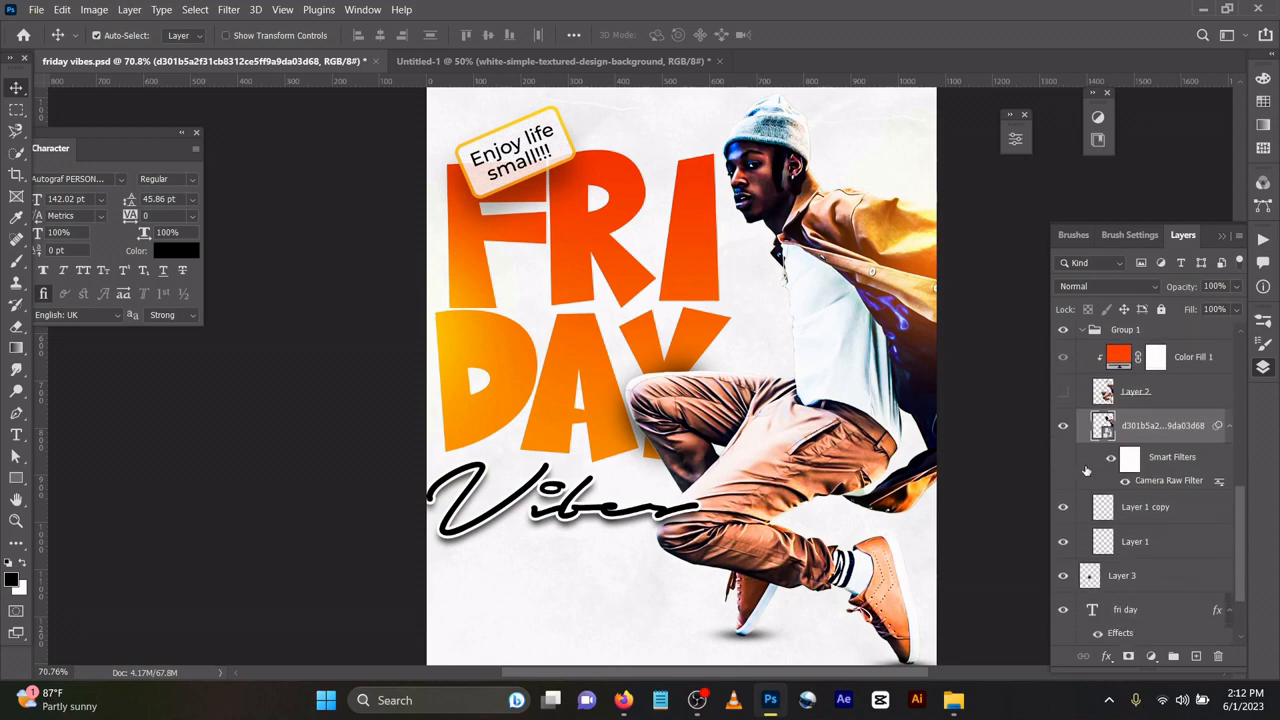
pyautogui.scroll(-2, 1087, 470)
pyautogui.scroll(6, 1087, 470)
pyautogui.scroll(3, 1087, 470)
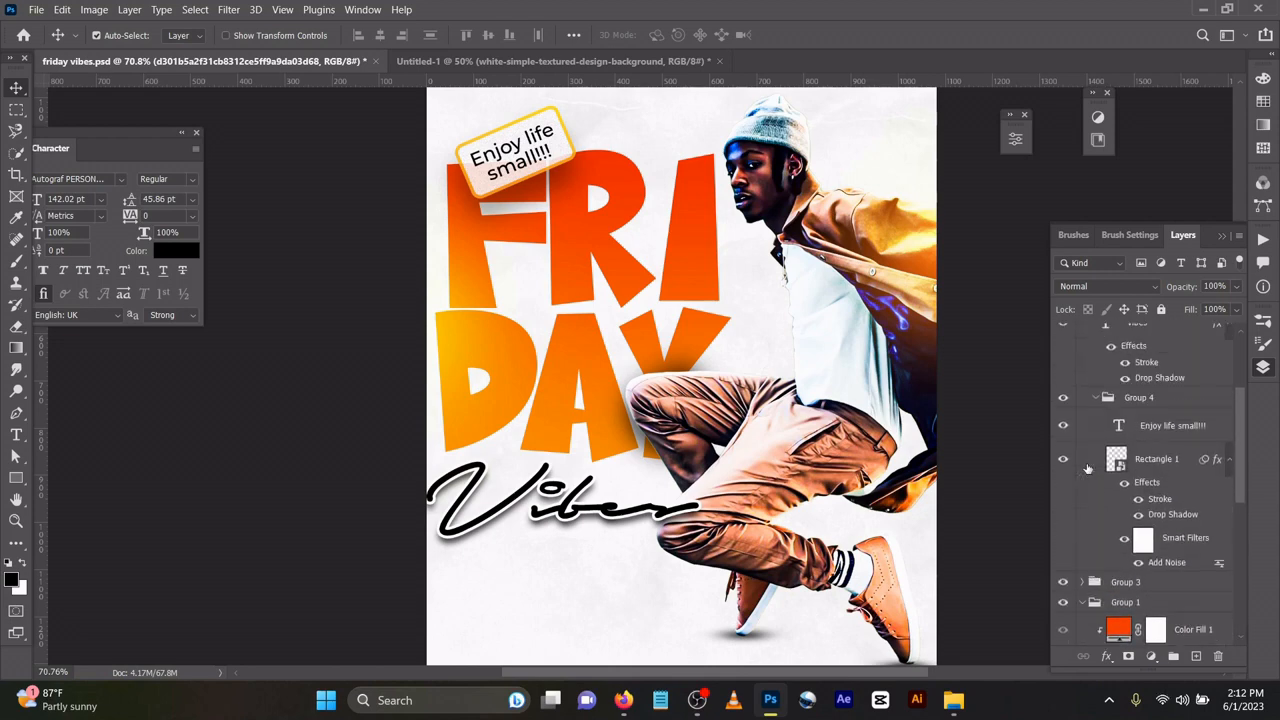
pyautogui.click(908, 245)
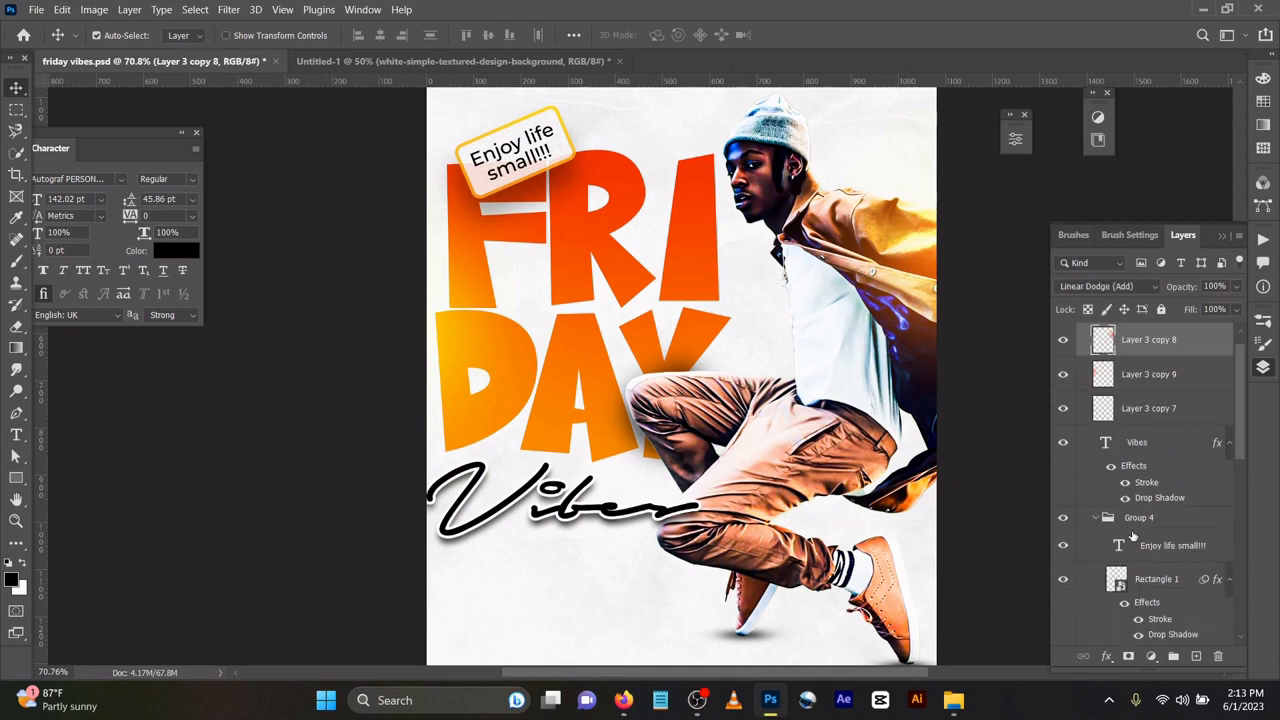
pyautogui.click(1064, 334)
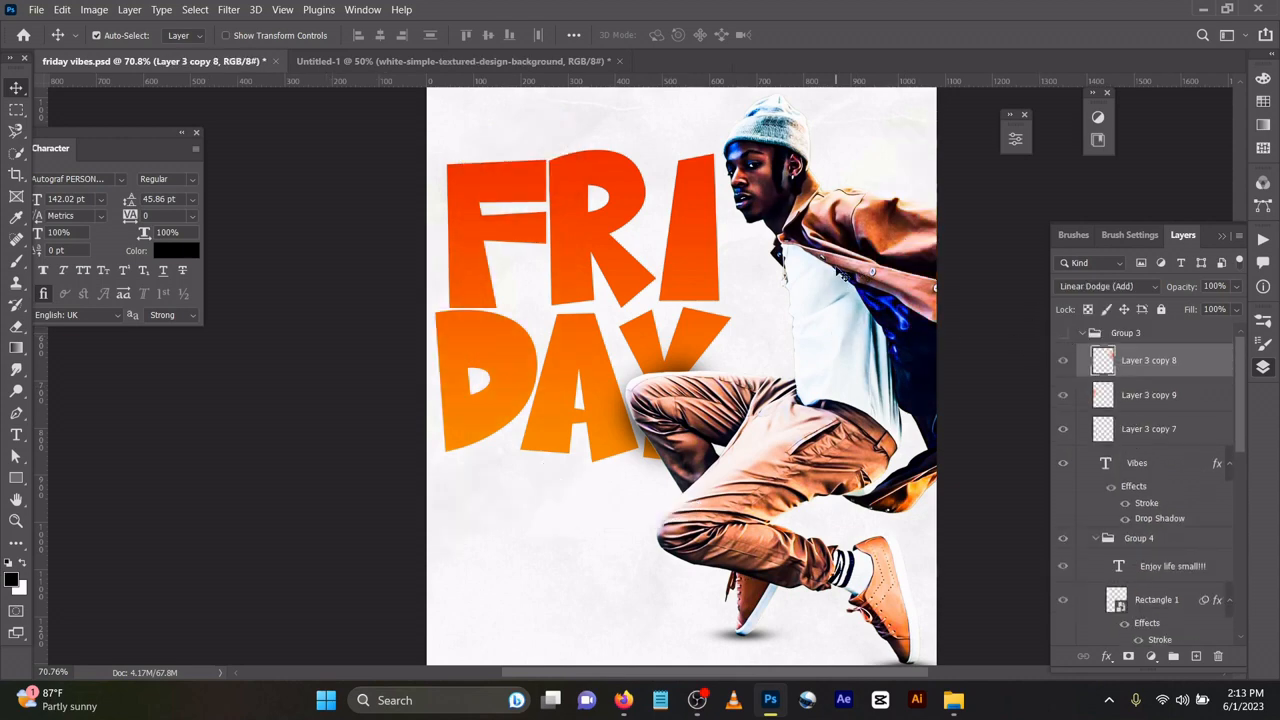
pyautogui.click(843, 275)
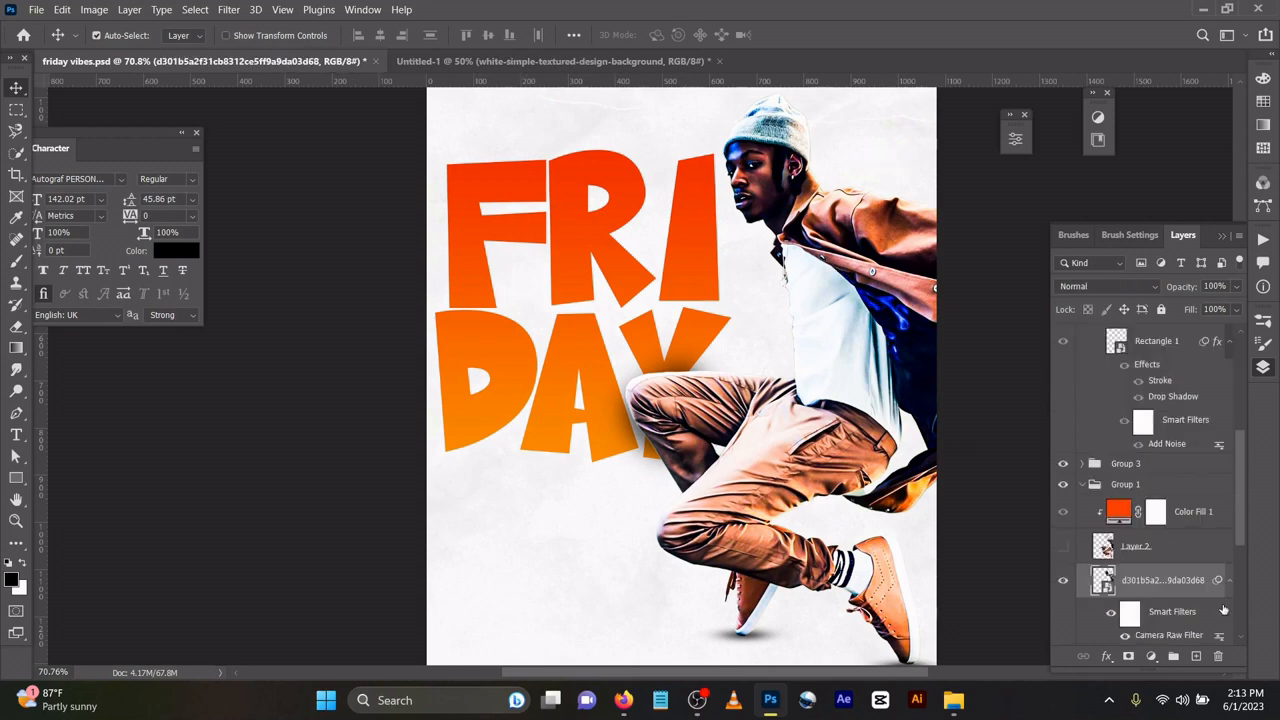
pyautogui.scroll(-2, 1225, 610)
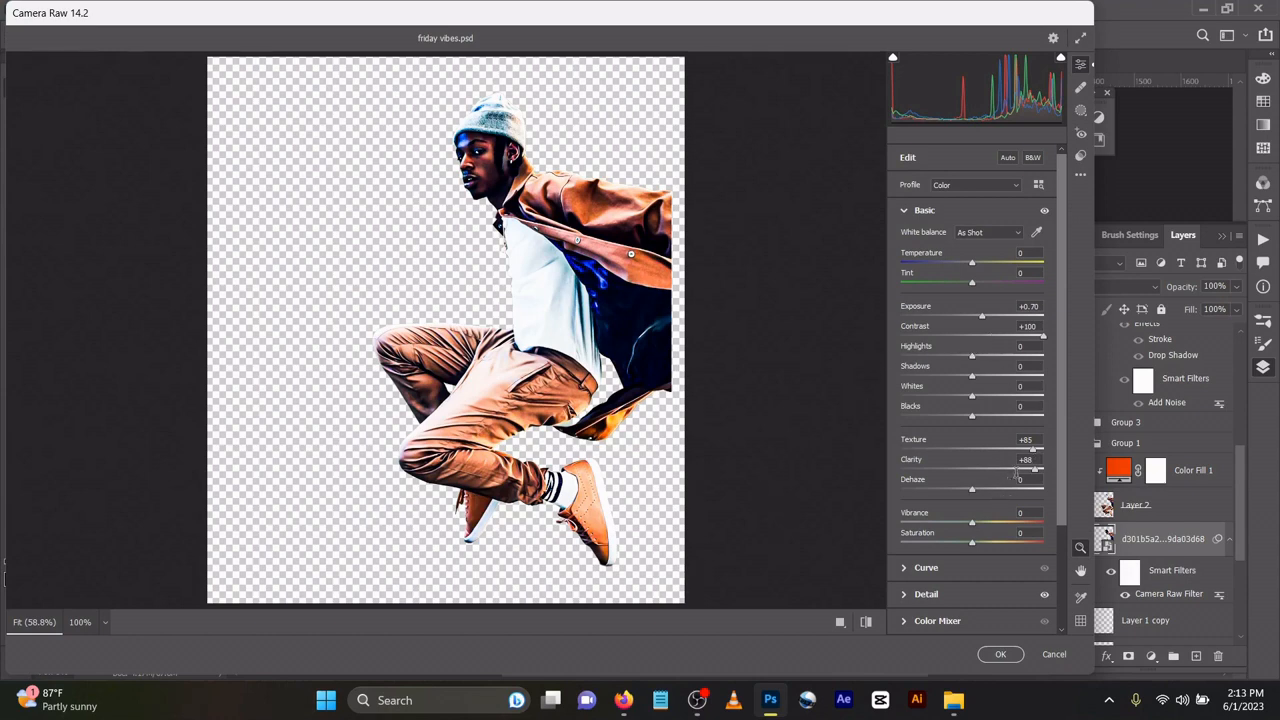
# Set Detail Noise Reduction to 39 and apply the Camera Raw adjustments to the man's photo.
pyautogui.click(984, 596)
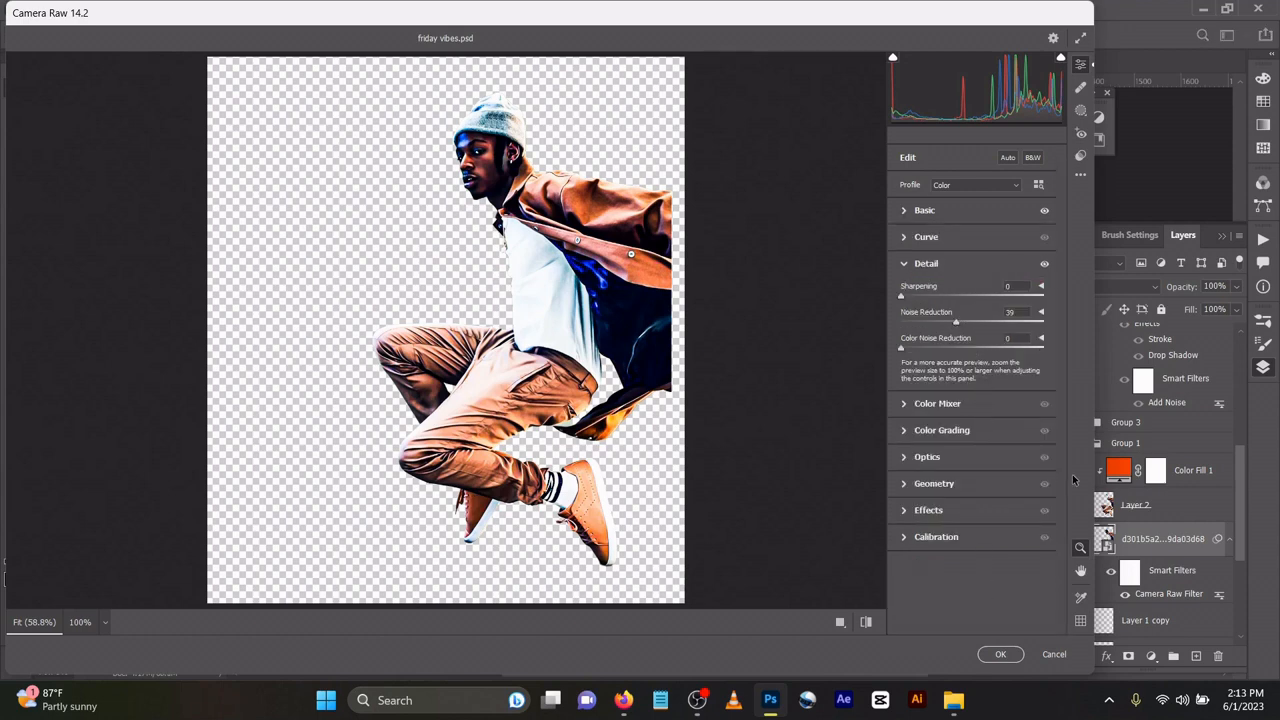
pyautogui.click(1000, 654)
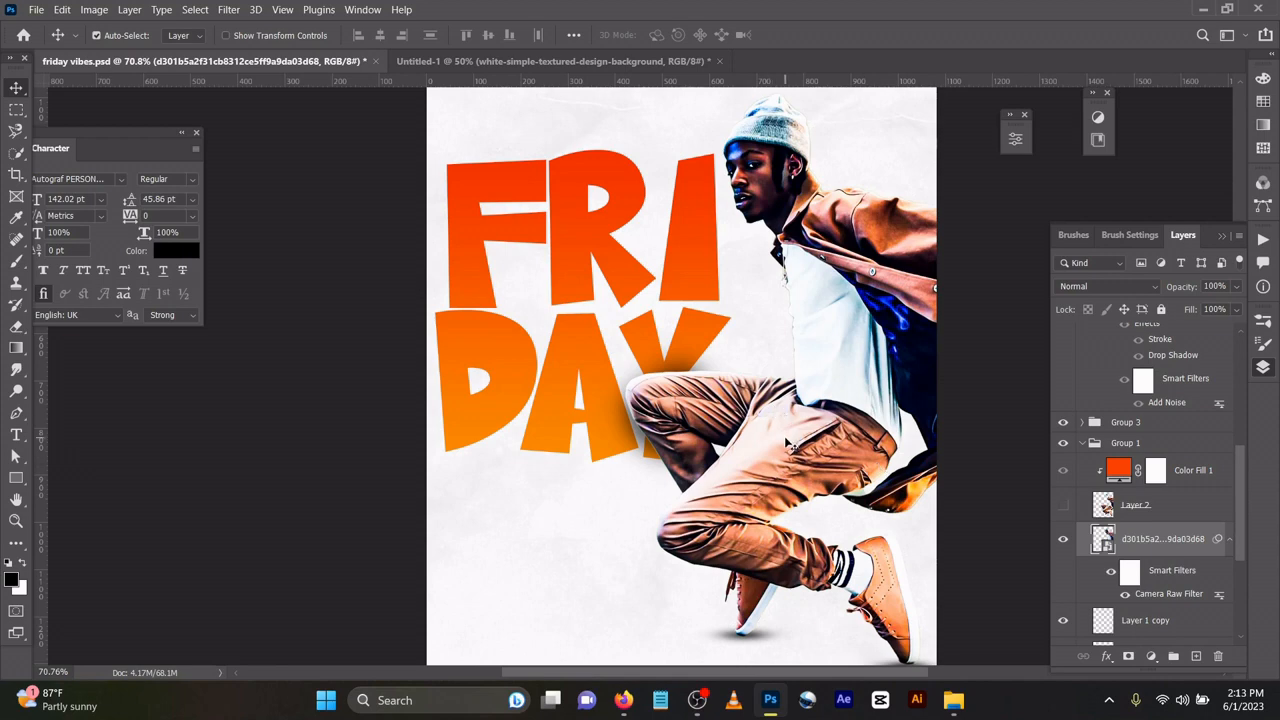
pyautogui.click(16, 152)
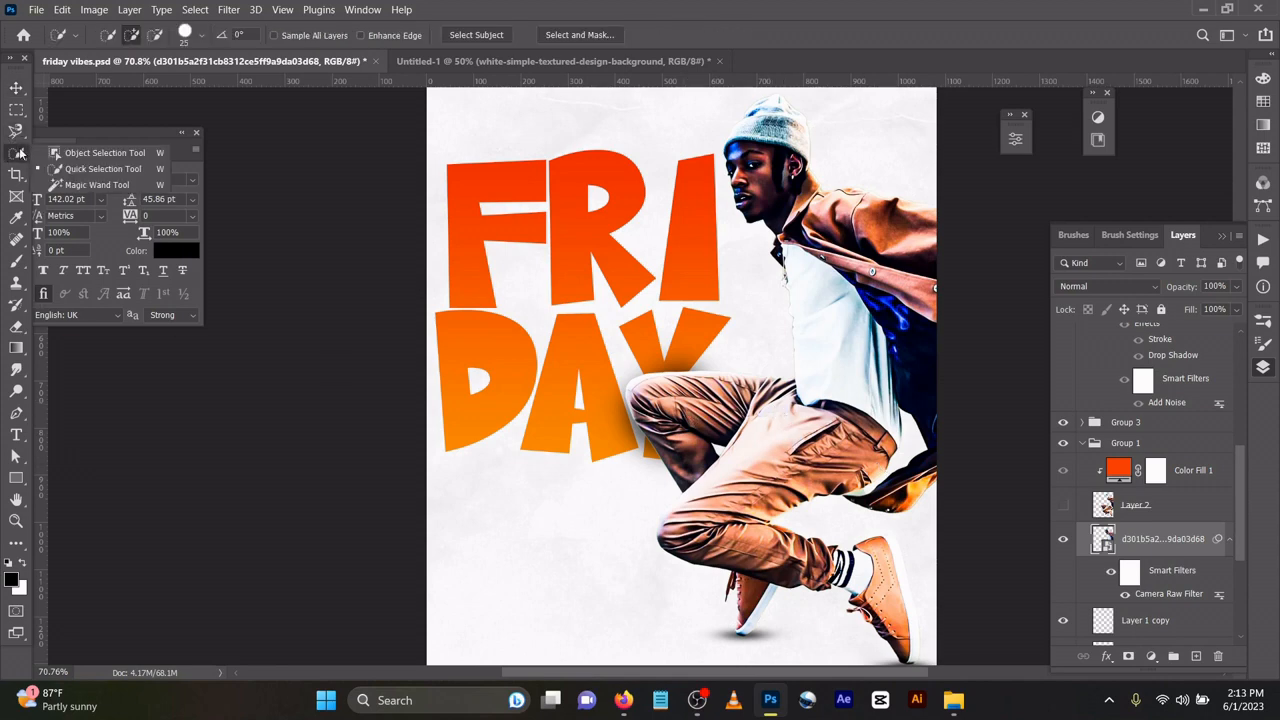
pyautogui.click(88, 170)
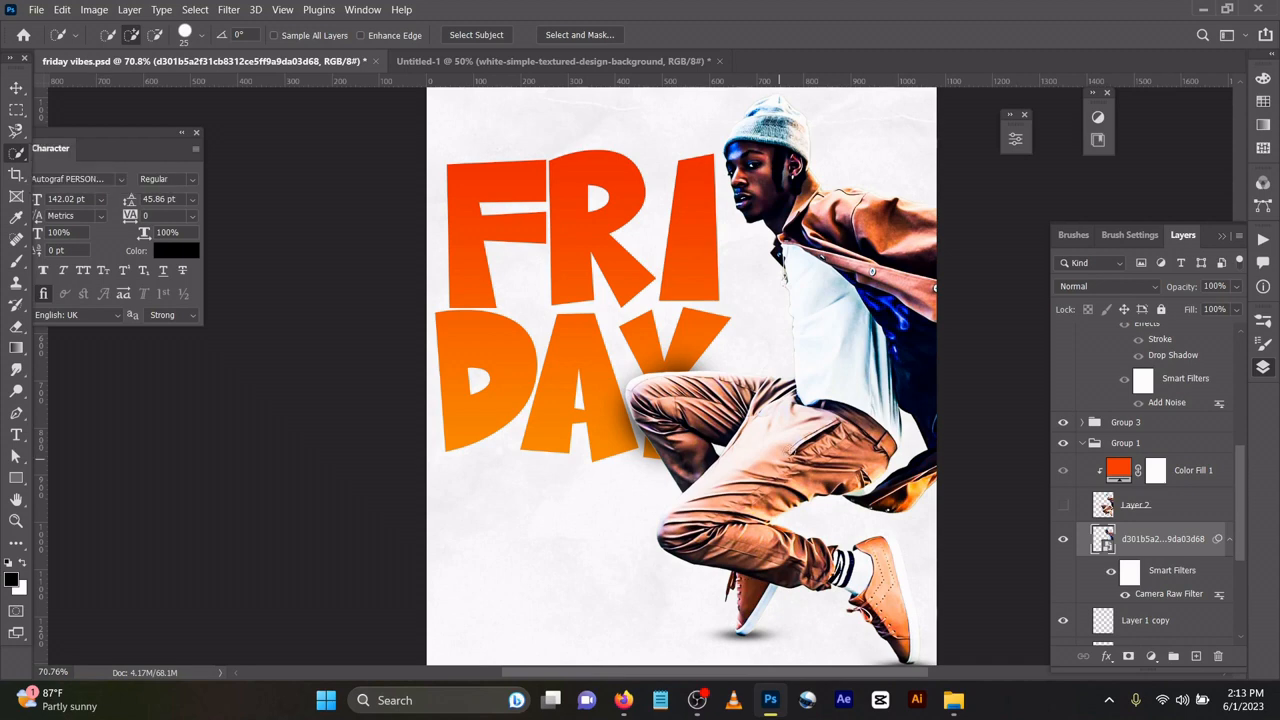
pyautogui.moveTo(780, 450)
pyautogui.mouseDown()
pyautogui.moveTo(760, 478)
pyautogui.moveTo(700, 472)
pyautogui.moveTo(815, 472)
pyautogui.moveTo(822, 560)
pyautogui.moveTo(700, 415)
pyautogui.moveTo(726, 384)
pyautogui.moveTo(675, 424)
pyautogui.mouseUp()
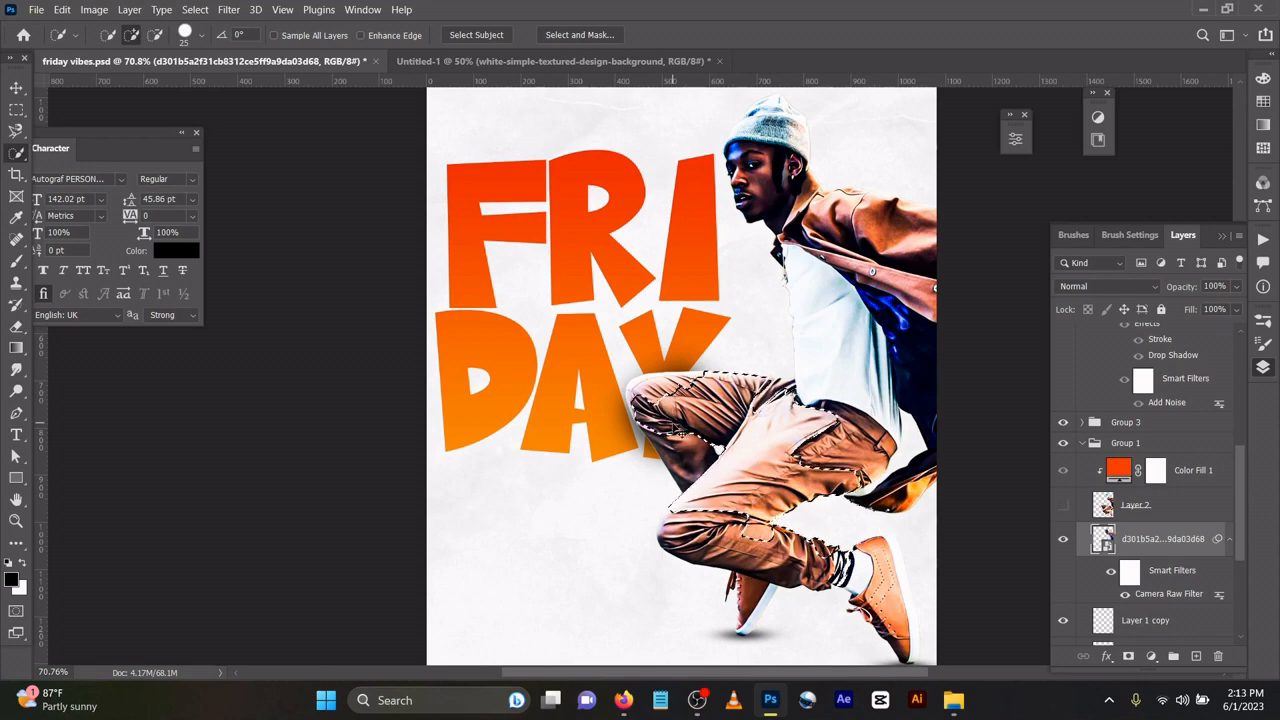
pyautogui.hotkey('ctrl', 'd')
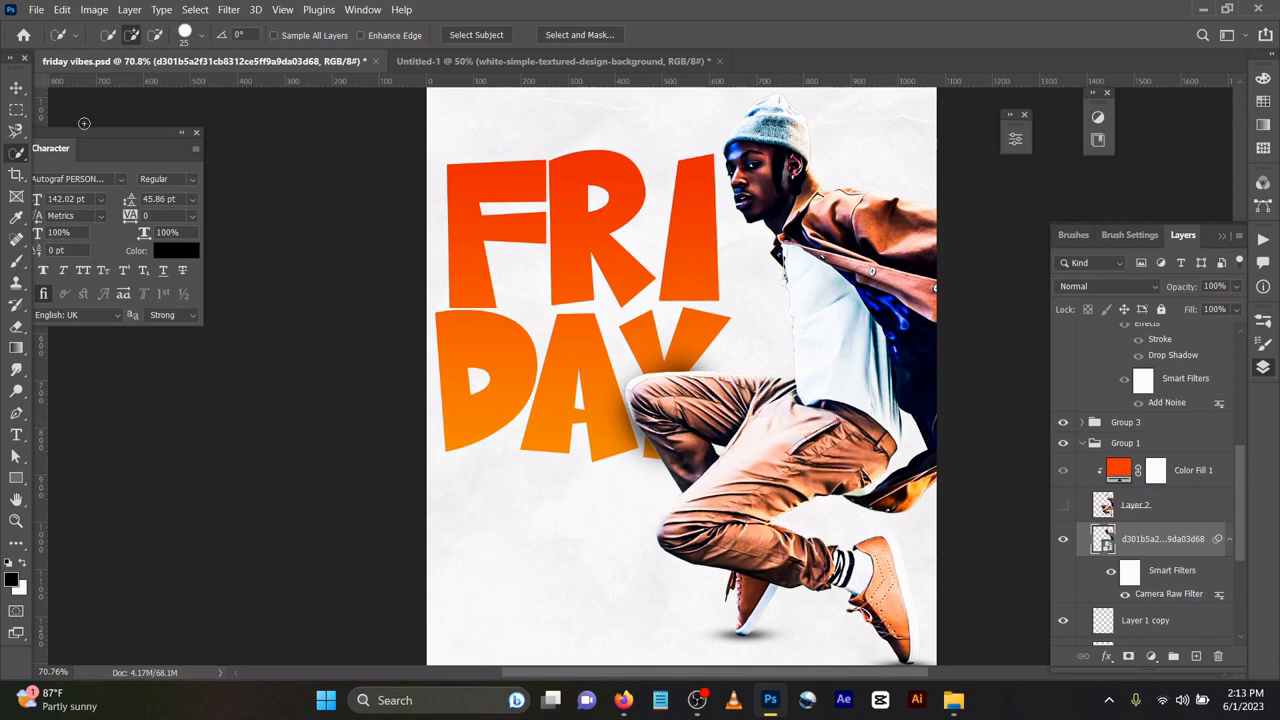
pyautogui.click(15, 89)
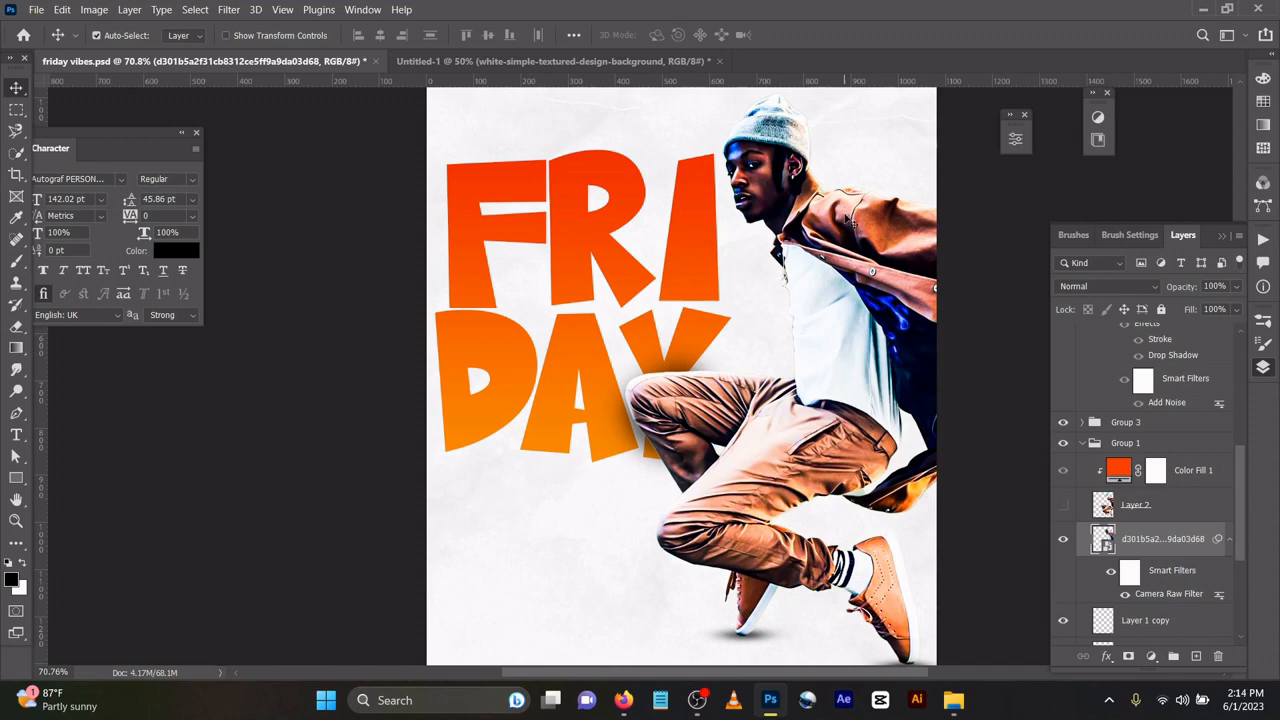
pyautogui.click(1064, 506)
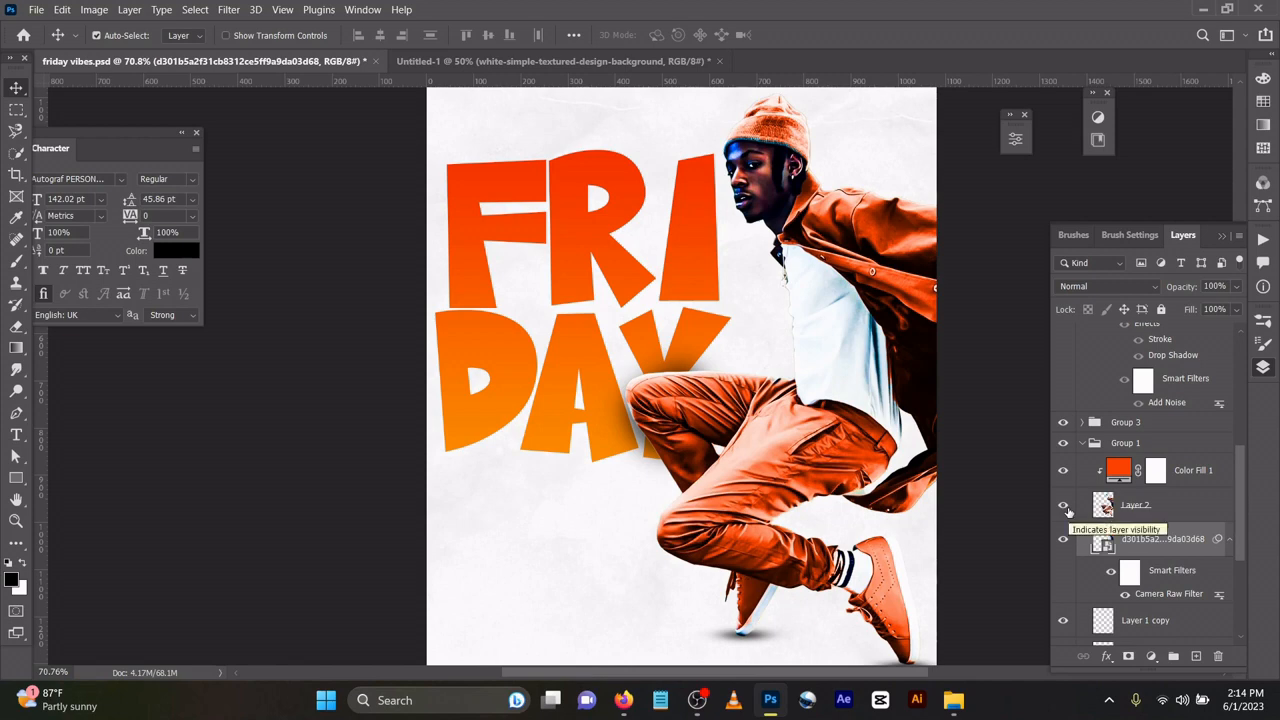
pyautogui.click(1140, 516)
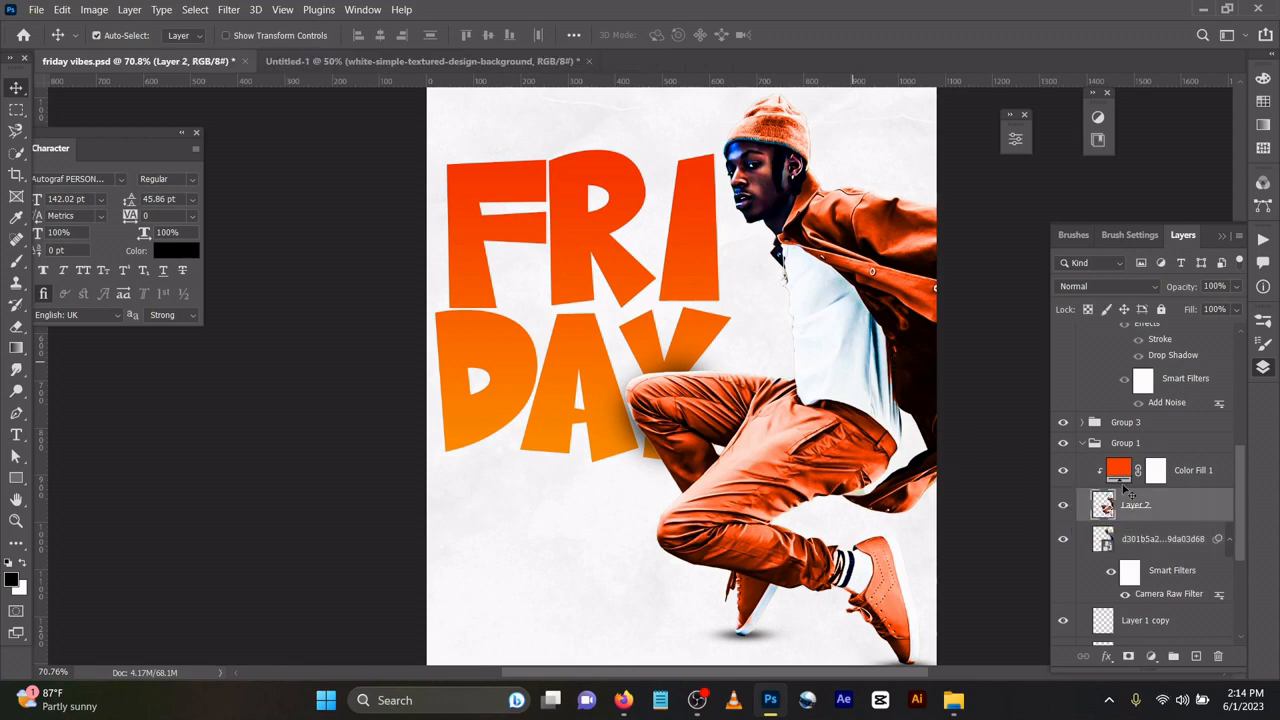
pyautogui.click(1160, 538)
pyautogui.click(1064, 505)
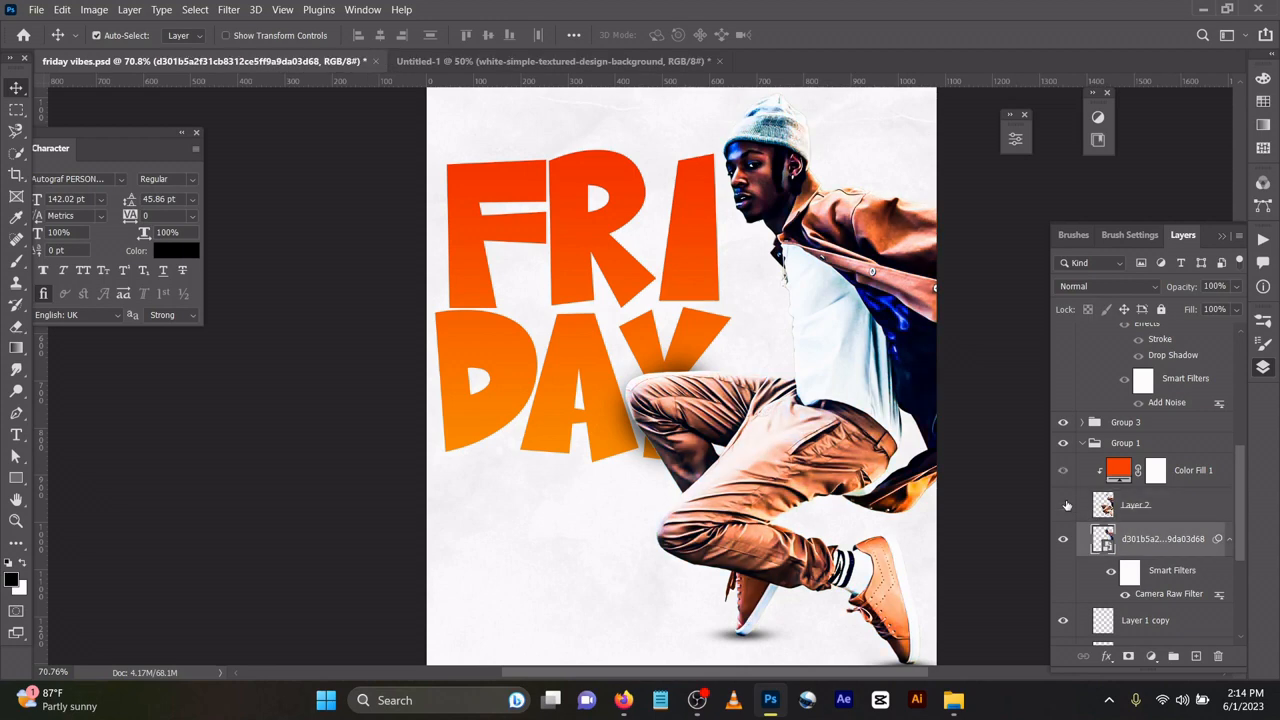
pyautogui.click(16, 131)
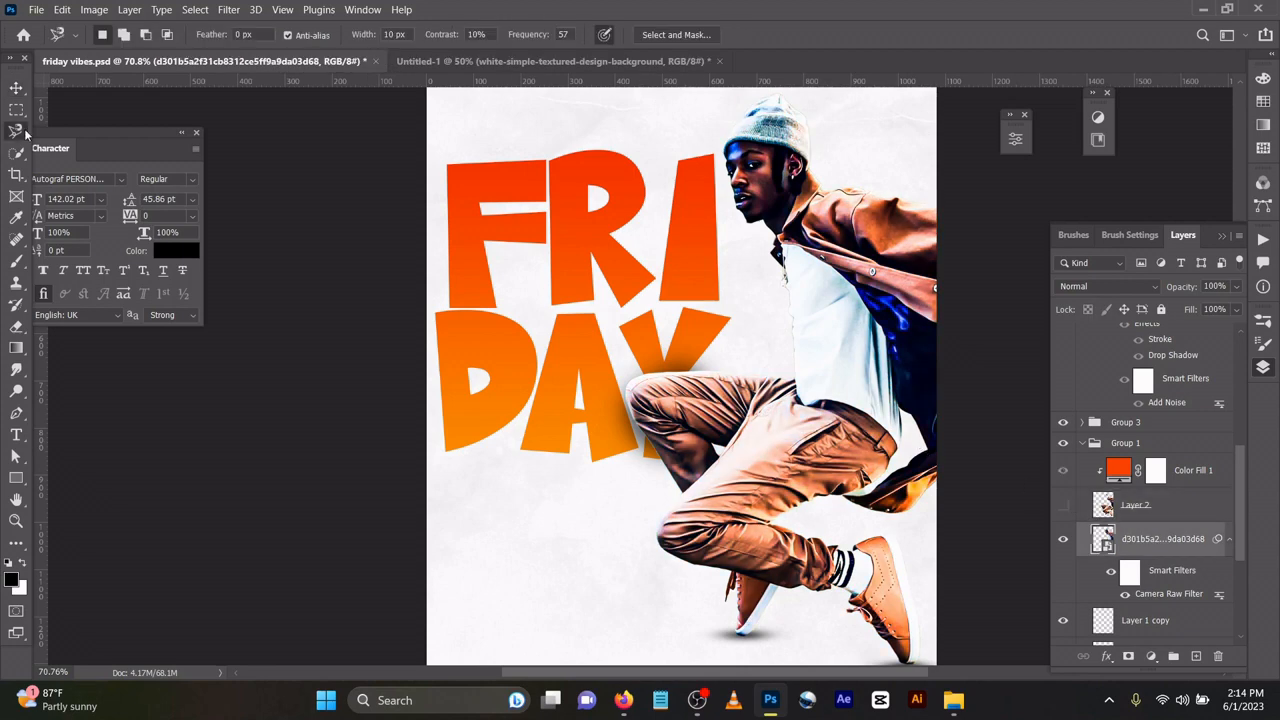
pyautogui.click(16, 153)
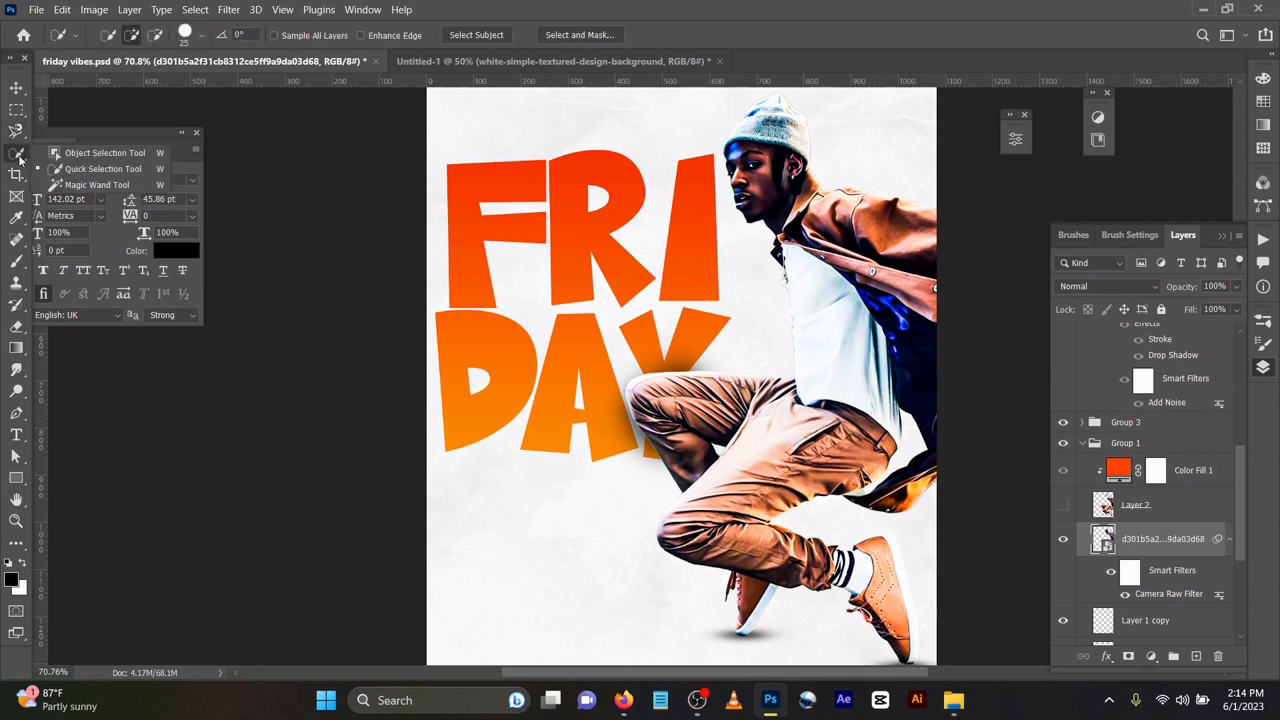
pyautogui.click(95, 164)
pyautogui.moveTo(804, 302); pyautogui.dragTo(817, 333)
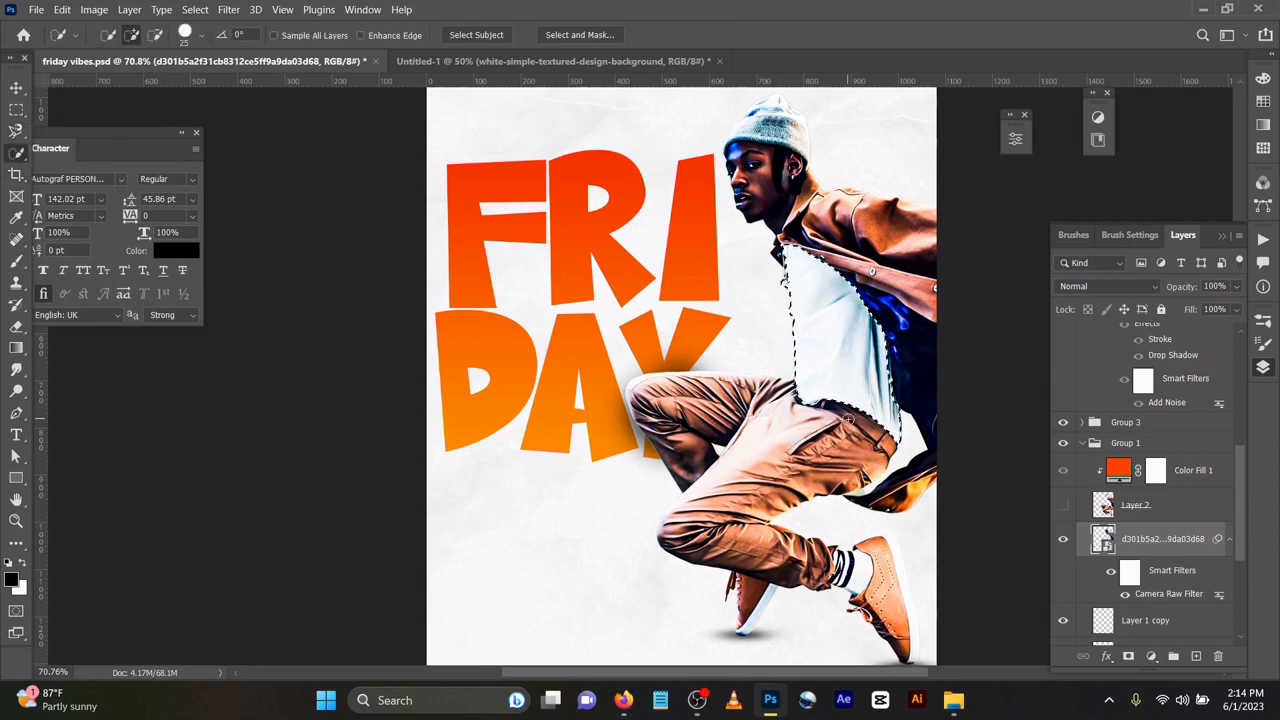
pyautogui.hotkey('ctrl', 'j')
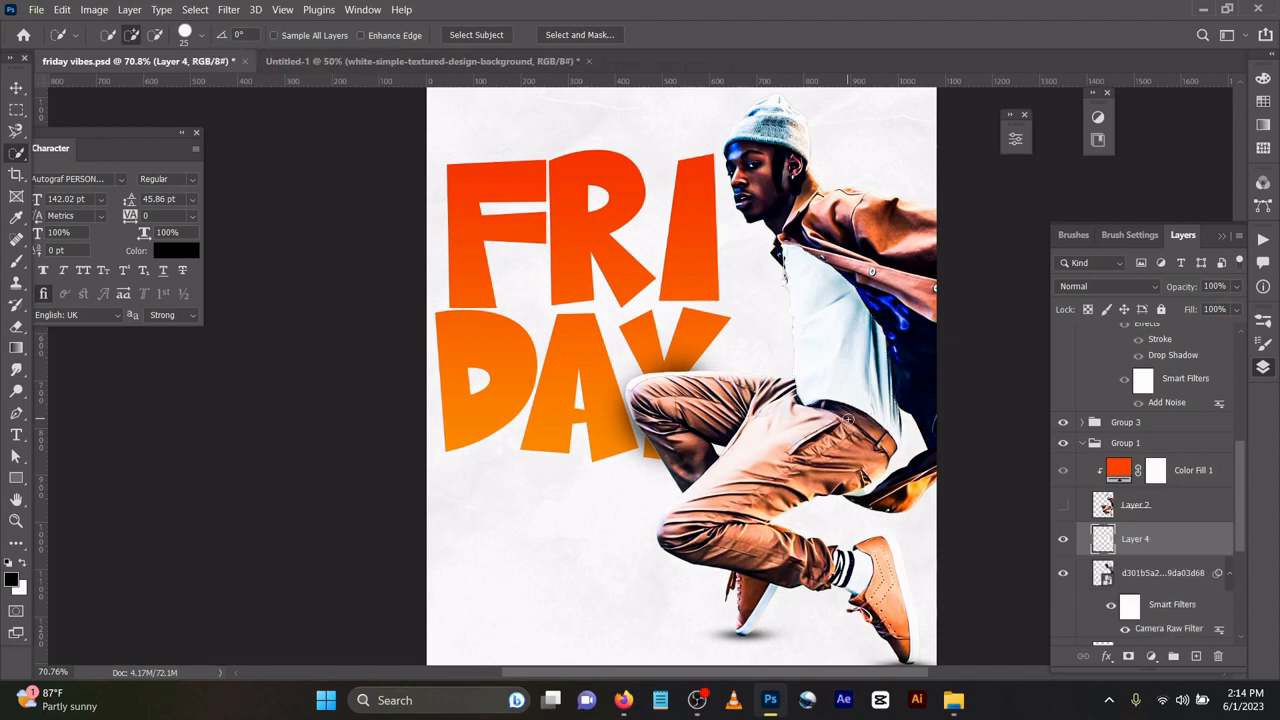
pyautogui.click(1064, 574)
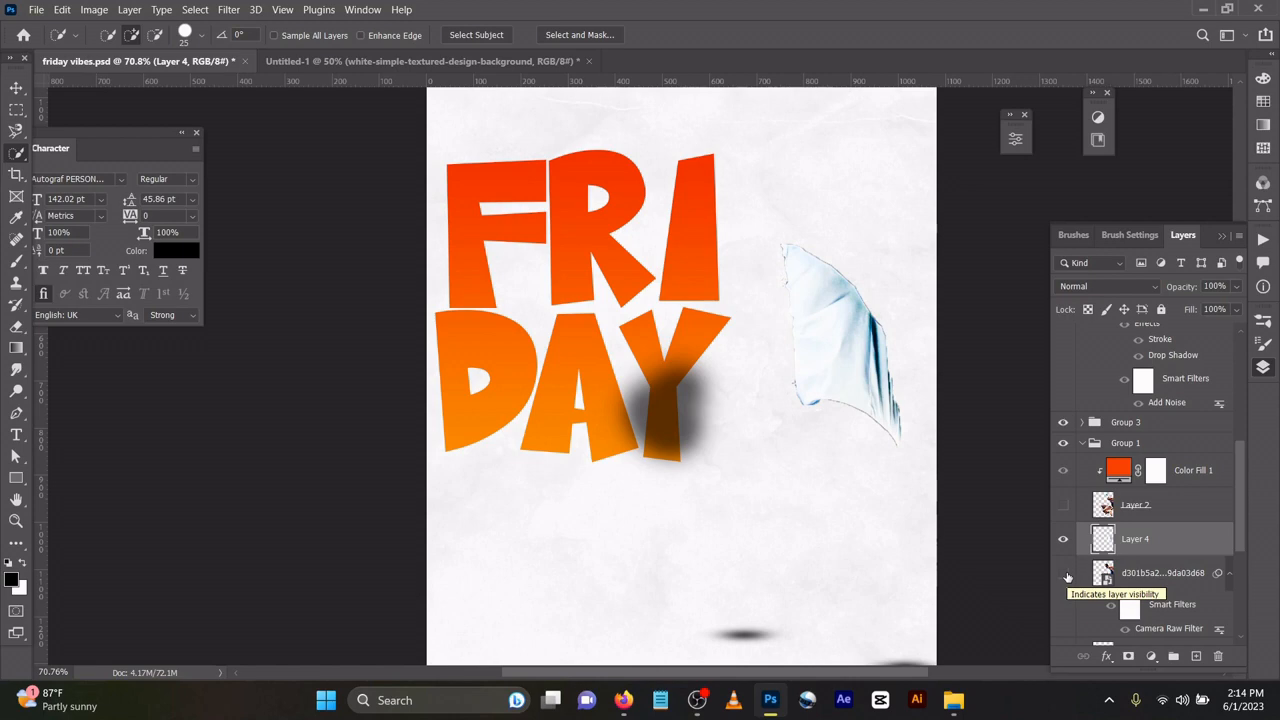
pyautogui.click(1067, 578)
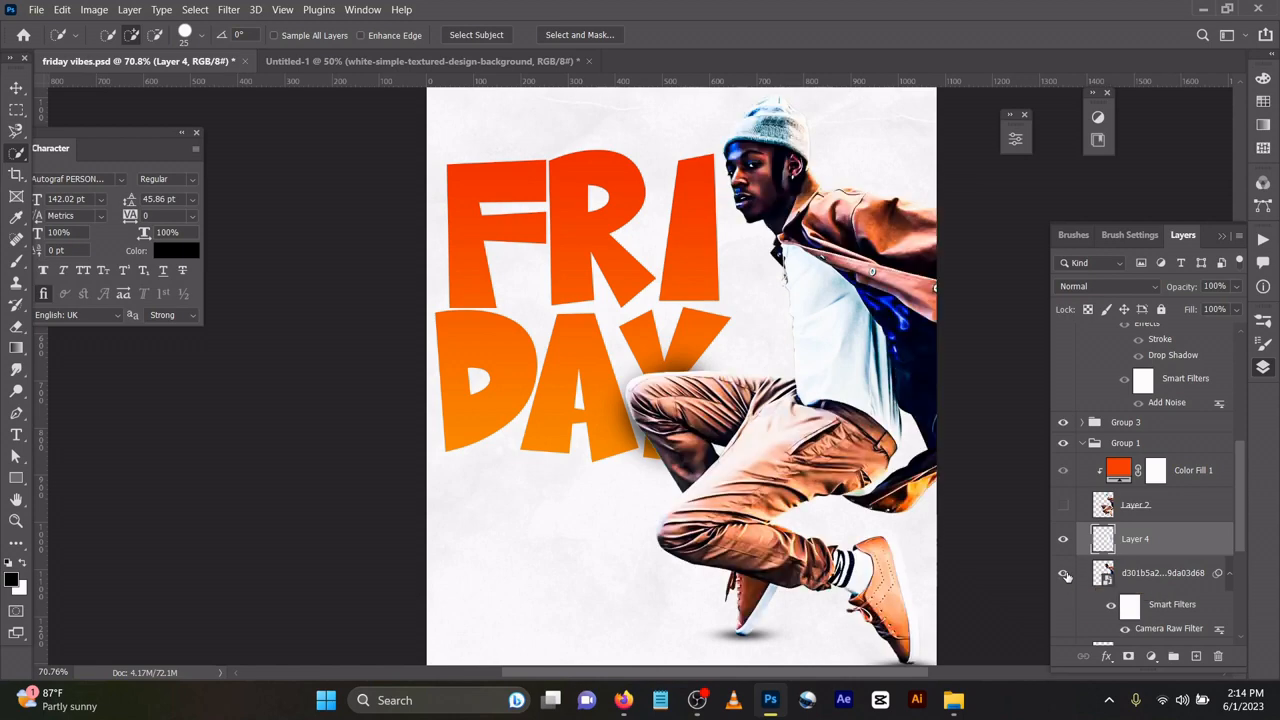
pyautogui.press('Delete')
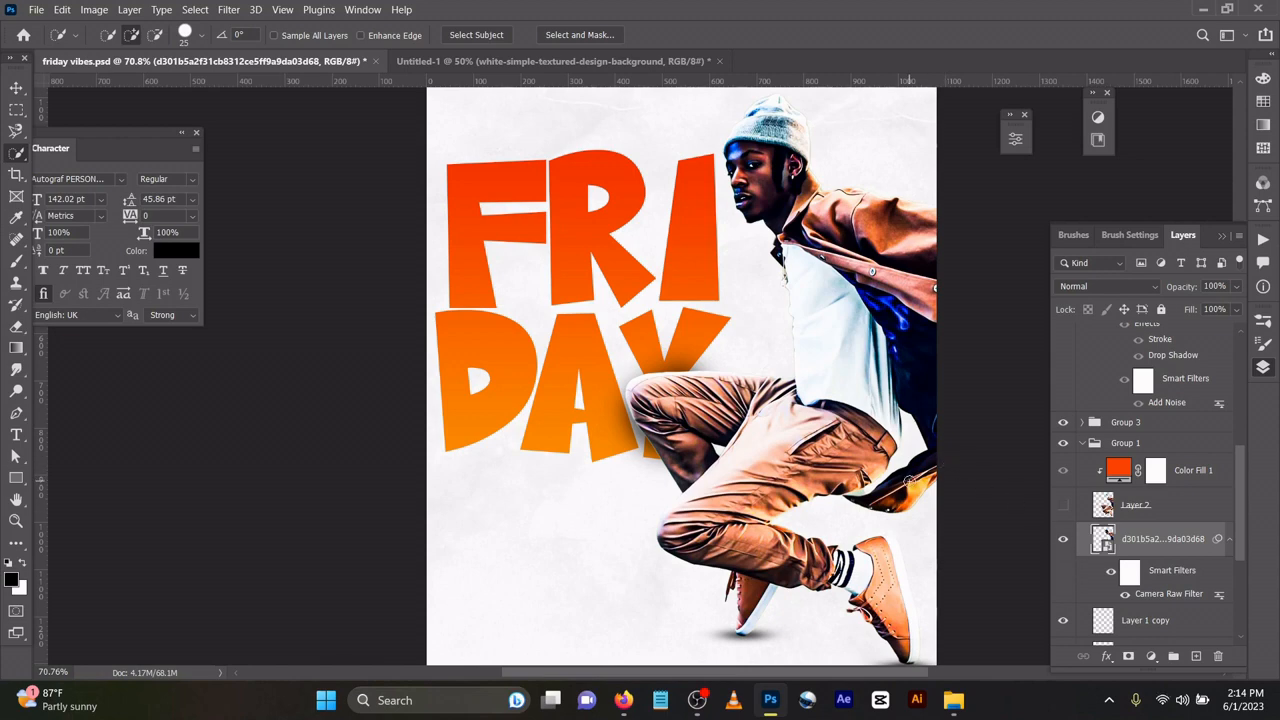
pyautogui.click(16, 88)
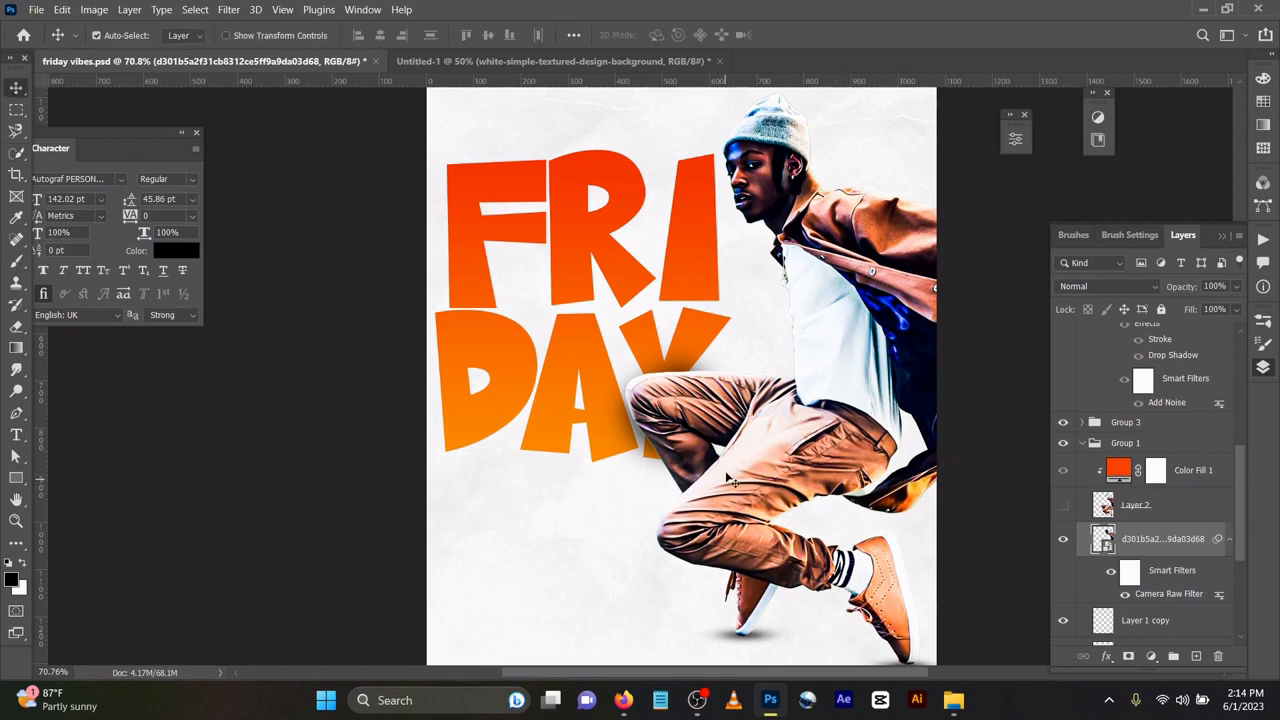
# Show the orange-tinted Layer 2 over the original photo layer, then select Color Fill 1.
pyautogui.click(1063, 539)
pyautogui.click(1063, 505)
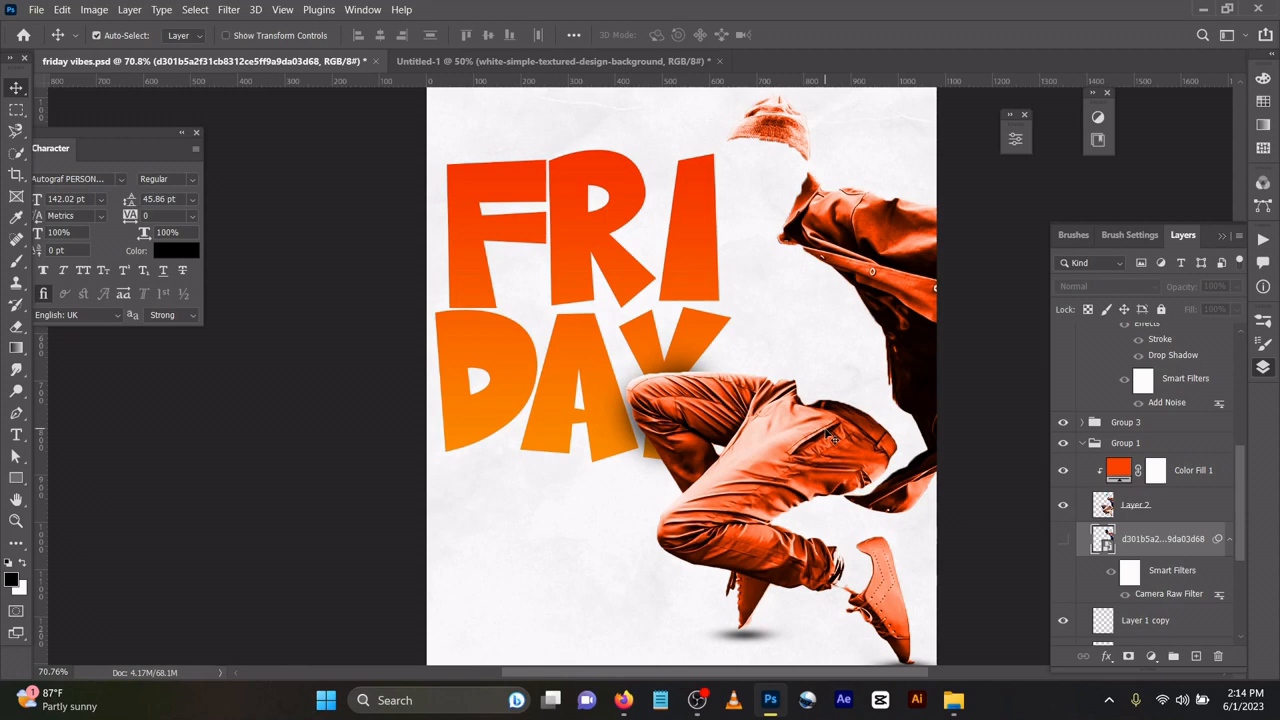
pyautogui.click(1063, 539)
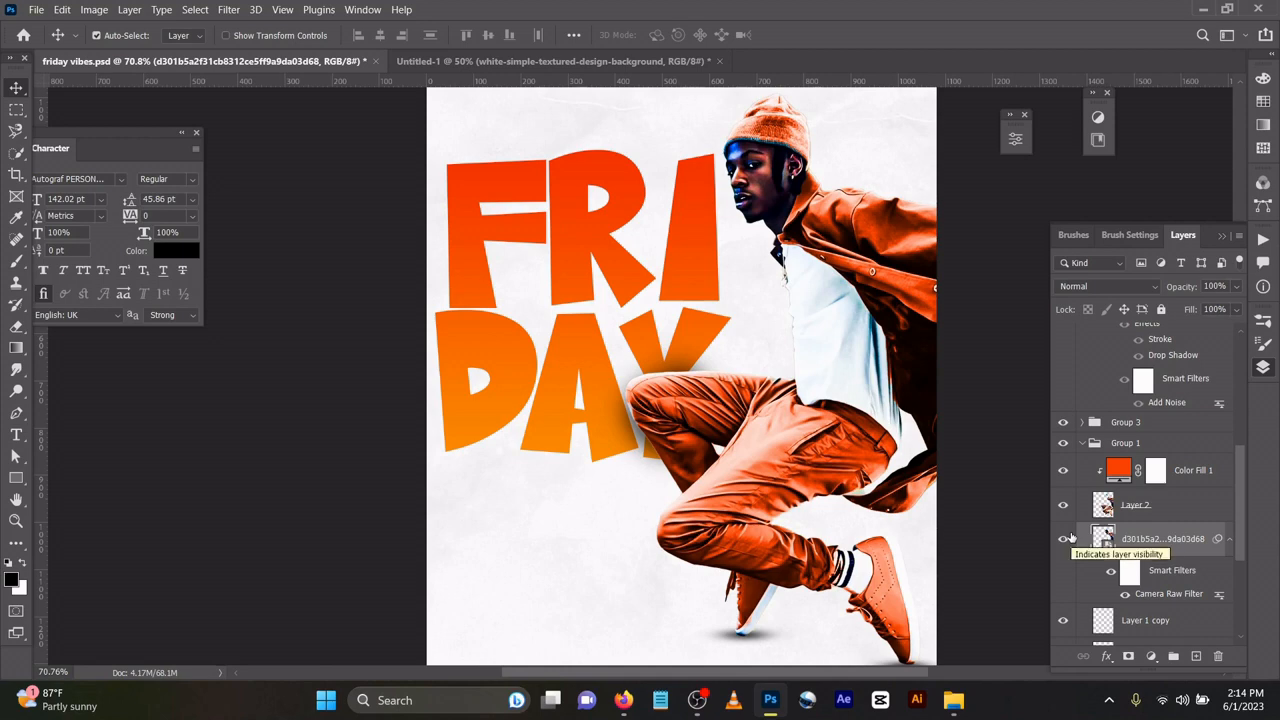
pyautogui.click(1190, 474)
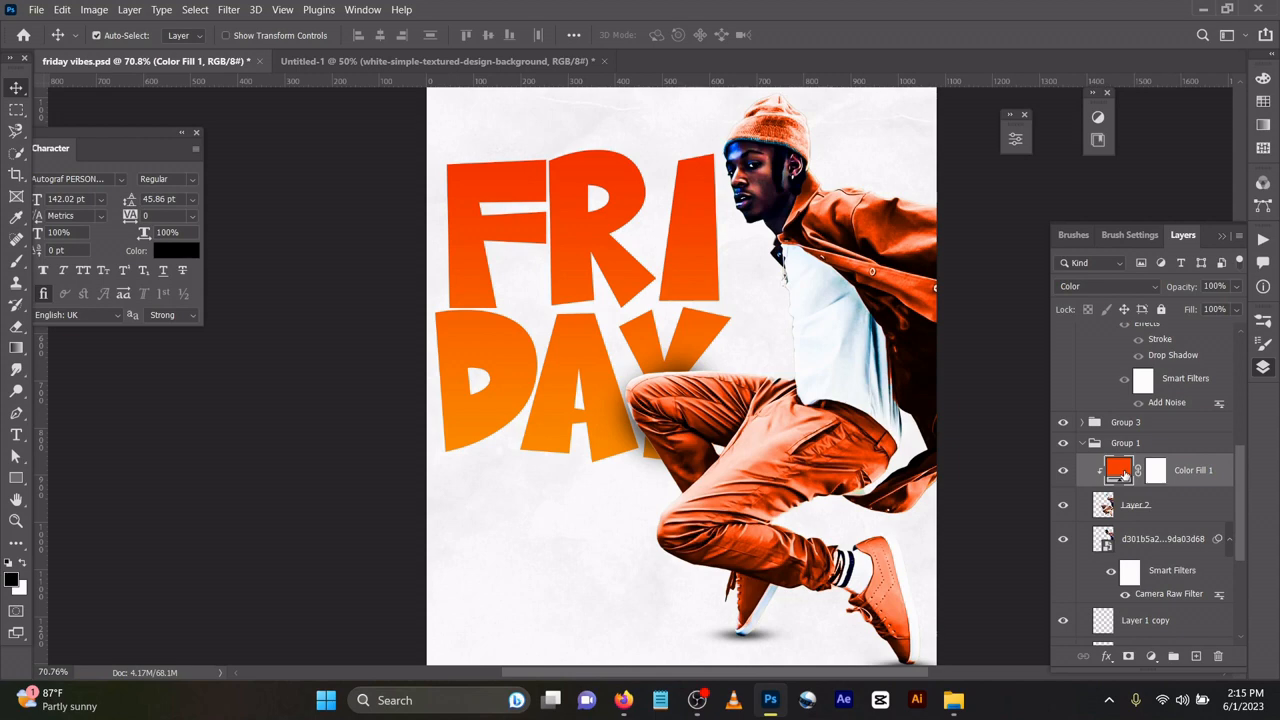
# Release Color Fill 1's clipping mask so its orange tint covers the entire poster.
pyautogui.click(1150, 656)
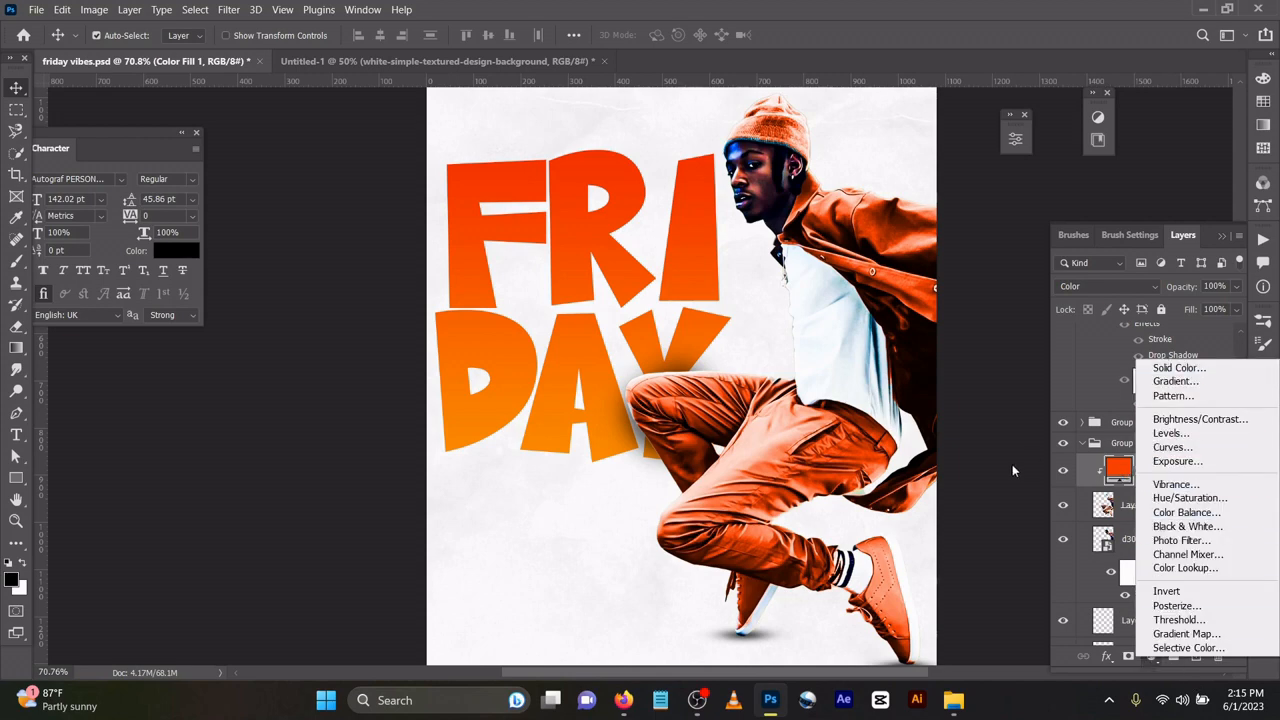
pyautogui.click(1031, 364)
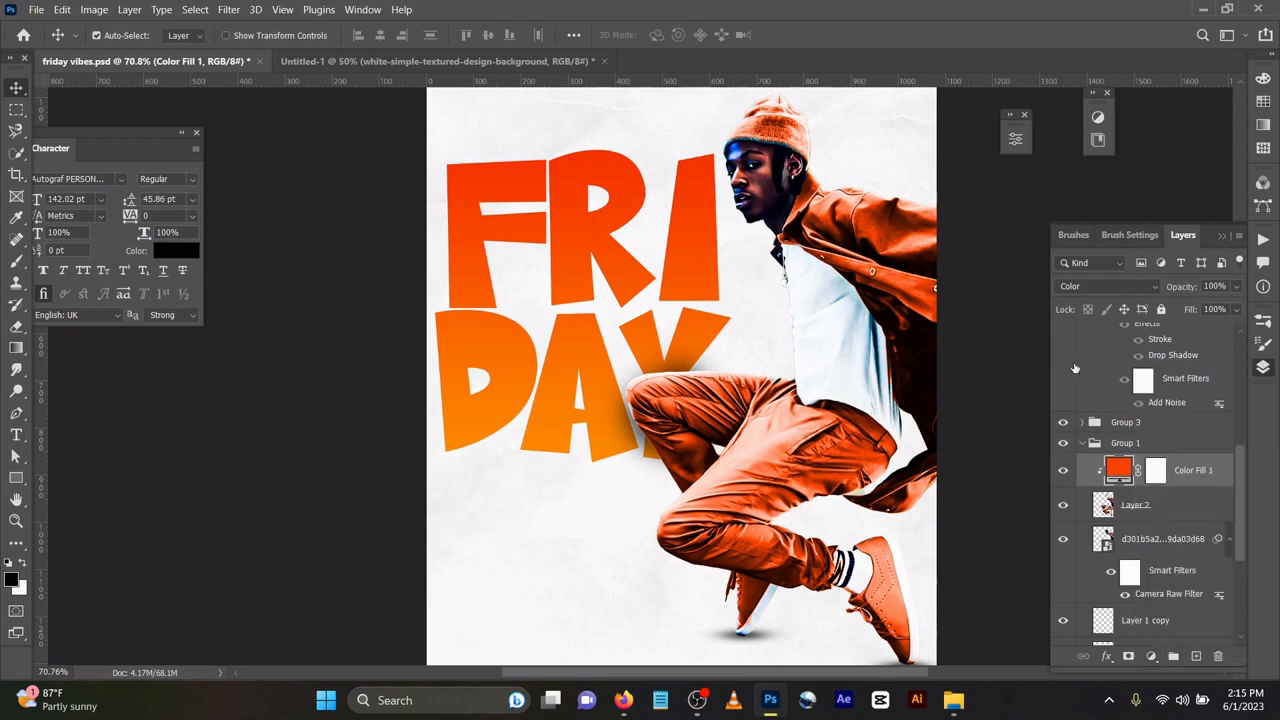
pyautogui.rightClick(1181, 484)
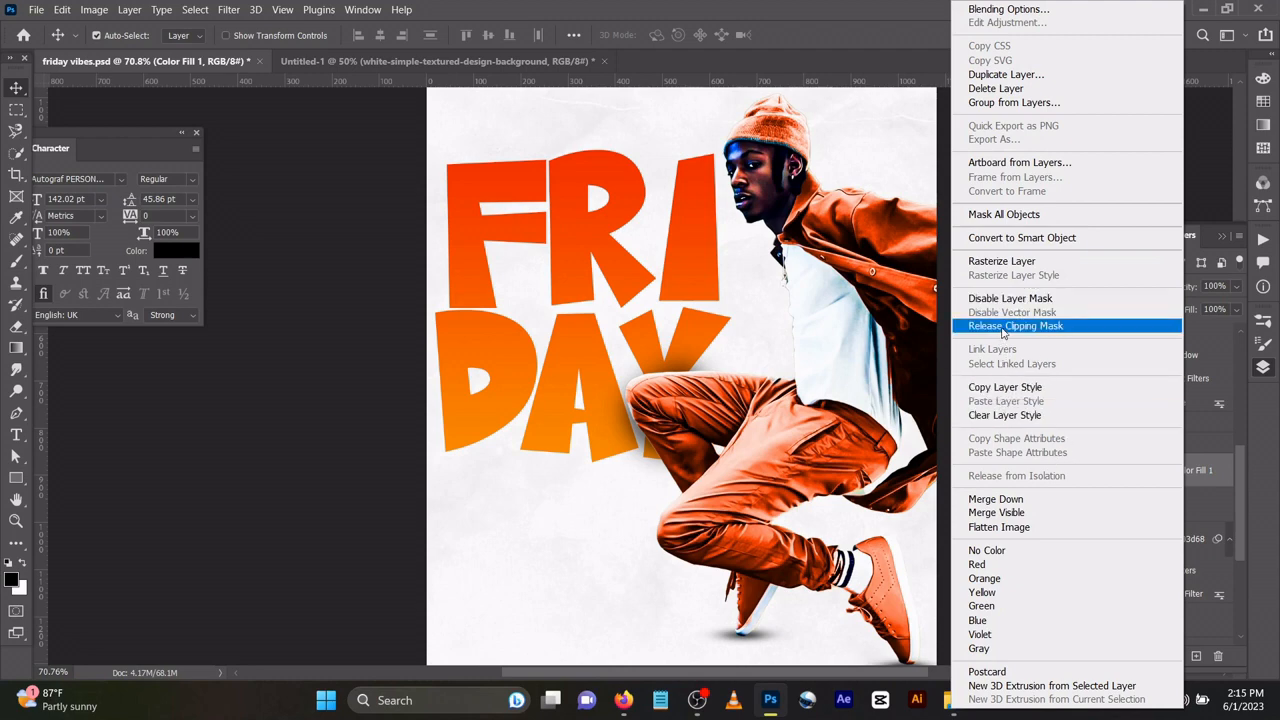
pyautogui.click(1003, 333)
pyautogui.rightClick(1191, 472)
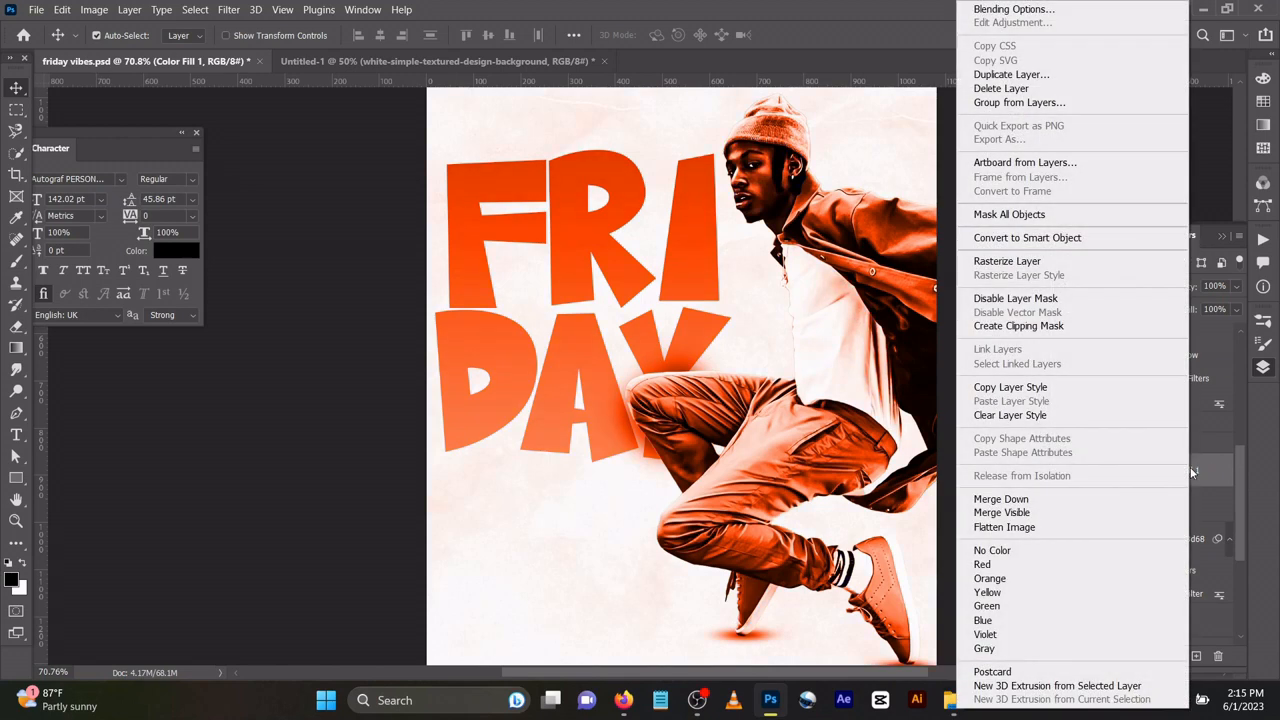